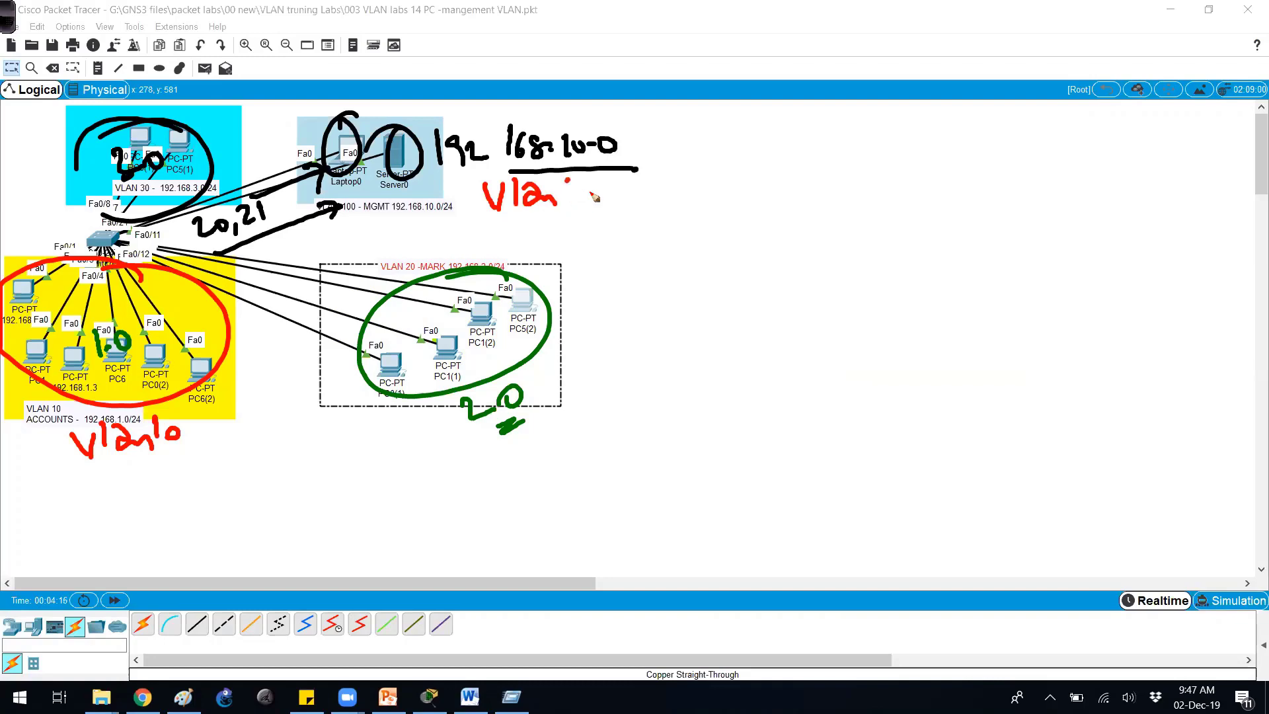
Finish the handwritten 'Vlan 10' note beside 192.168.10.0 and open Switch1's device window.
{"action": "left_click_drag", "start_coordinate": [585, 187], "coordinate": [598, 196]}
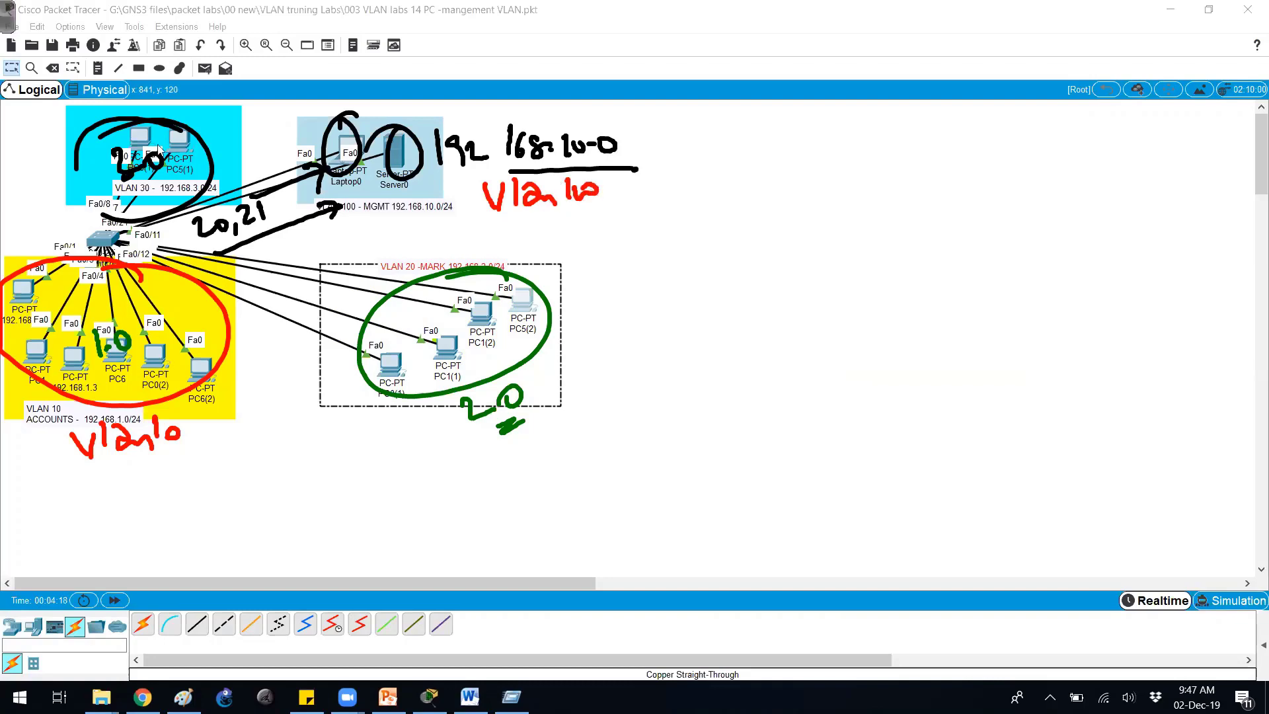
{"action": "left_click", "coordinate": [106, 239]}
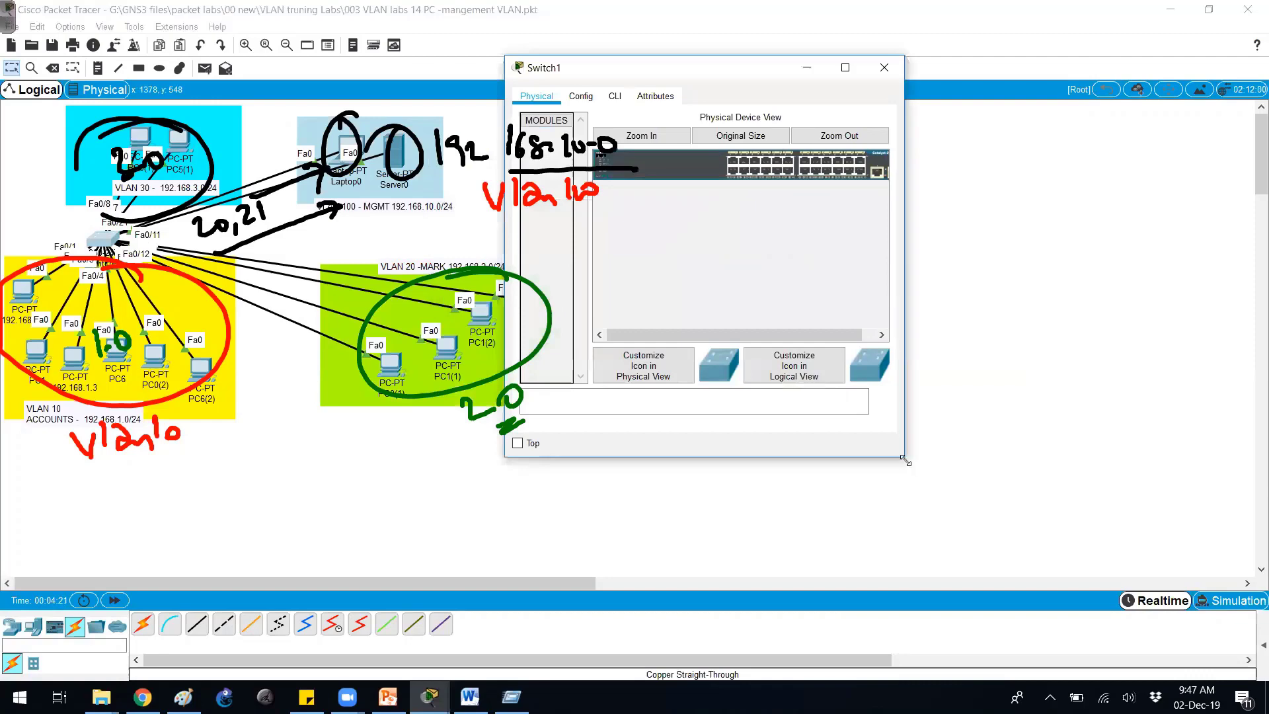
Enlarge Switch1's window and enter privileged mode with enable in its CLI.
{"action": "left_click_drag", "start_coordinate": [905, 461], "coordinate": [1265, 588]}
{"action": "left_click", "coordinate": [615, 96]}
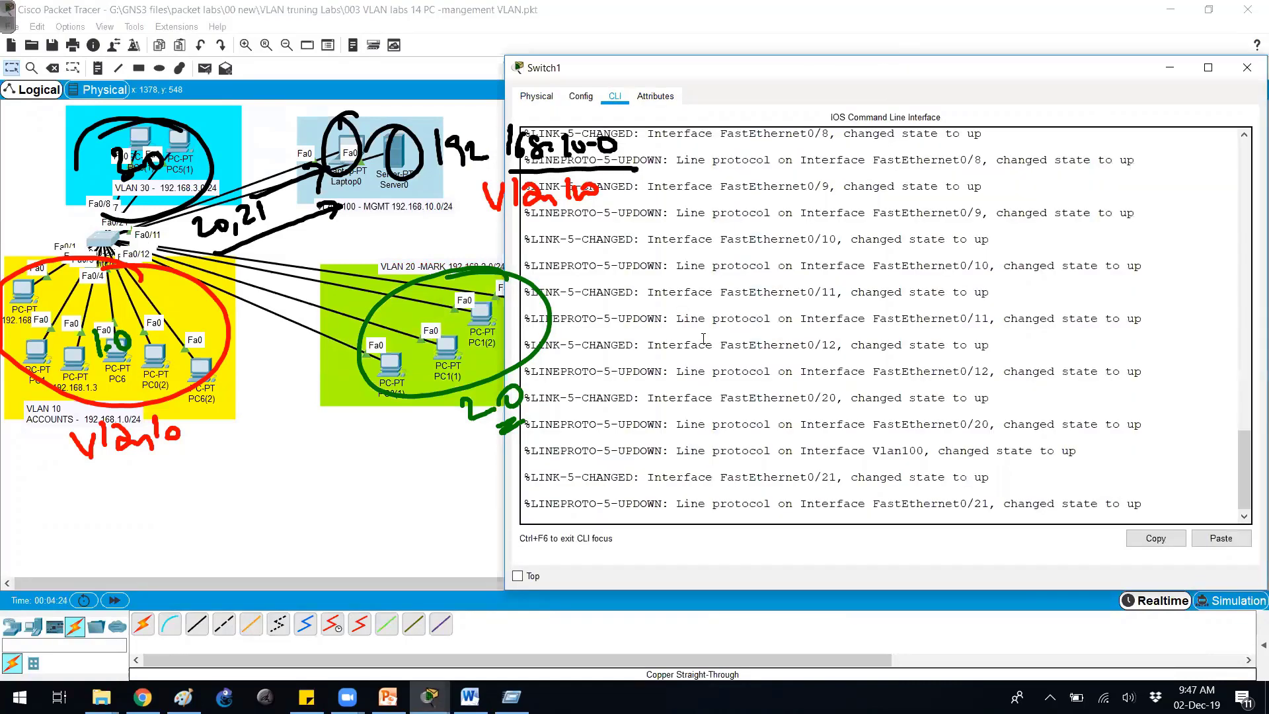
{"action": "key", "text": "Return"}
{"action": "type", "text": "en"}
{"action": "key", "text": "Tab"}
{"action": "key", "text": "Return"}
{"action": "key", "text": "Return"}
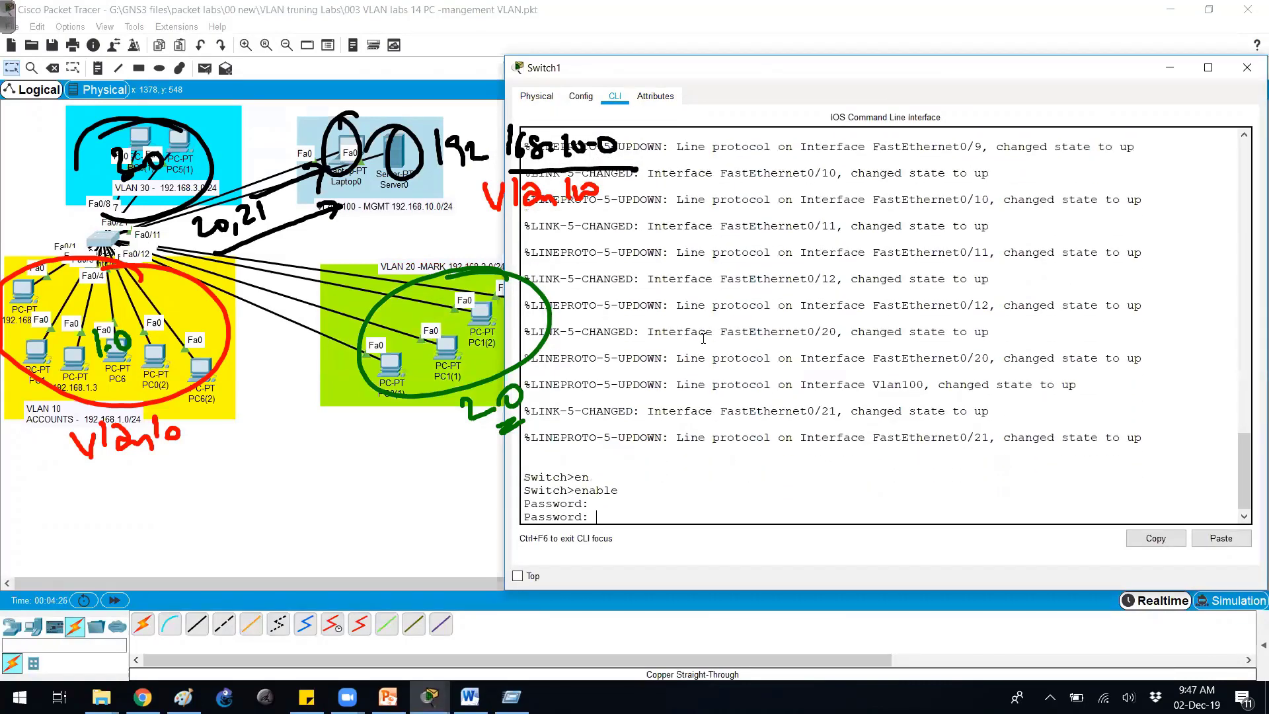
{"action": "key", "text": "Return"}
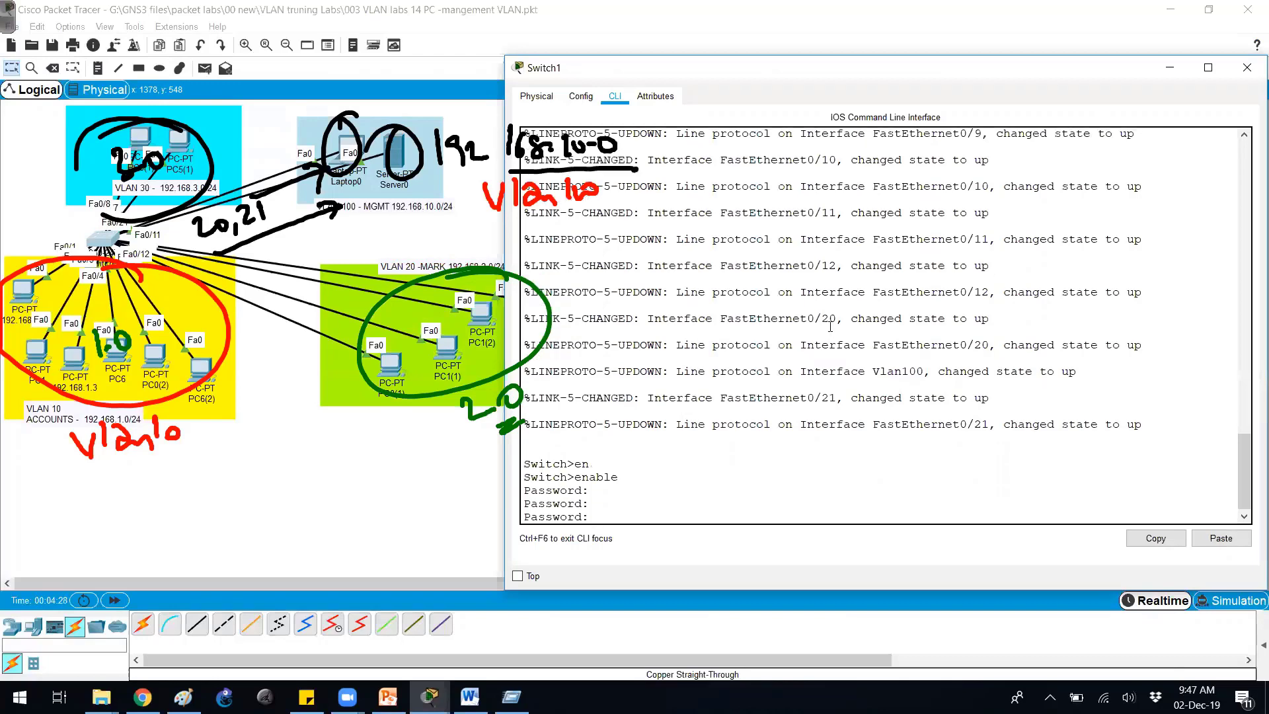
Clear the drawings and highlight the ACCOUNTS, MARKETING and SALES VLAN rows.
{"action": "key", "text": "Escape"}
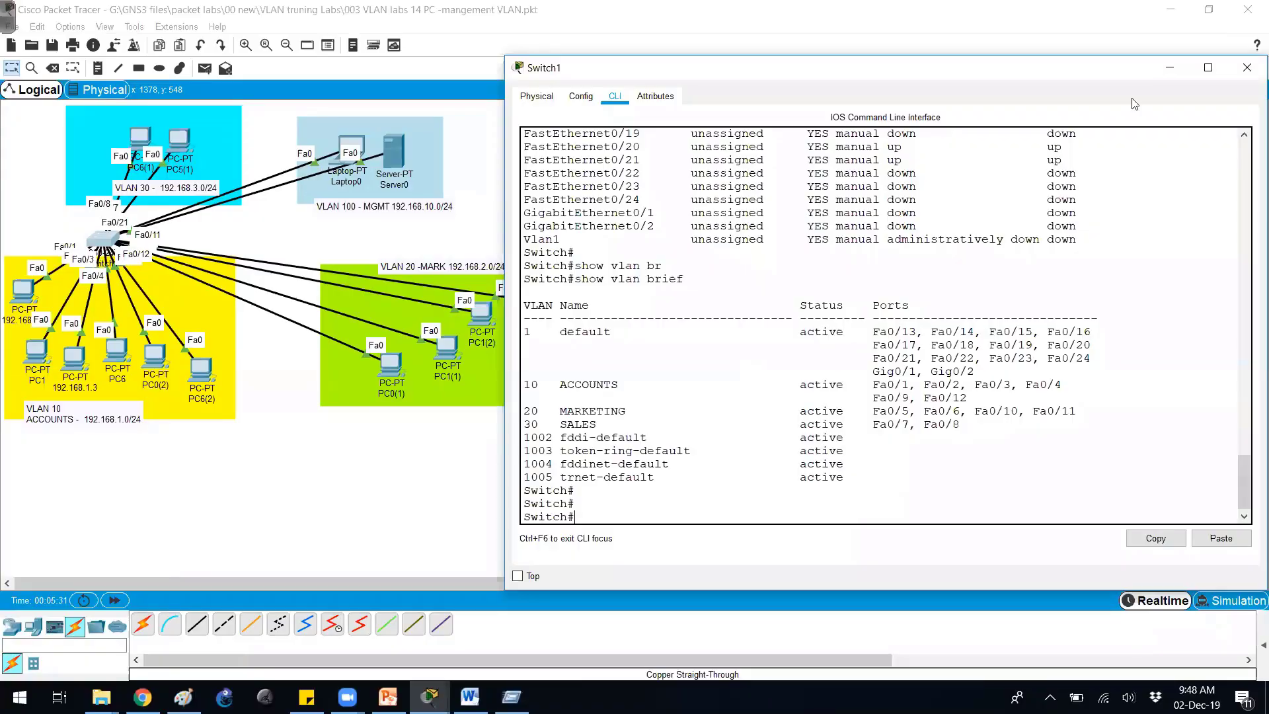
{"action": "left_click_drag", "start_coordinate": [546, 384], "coordinate": [964, 419]}
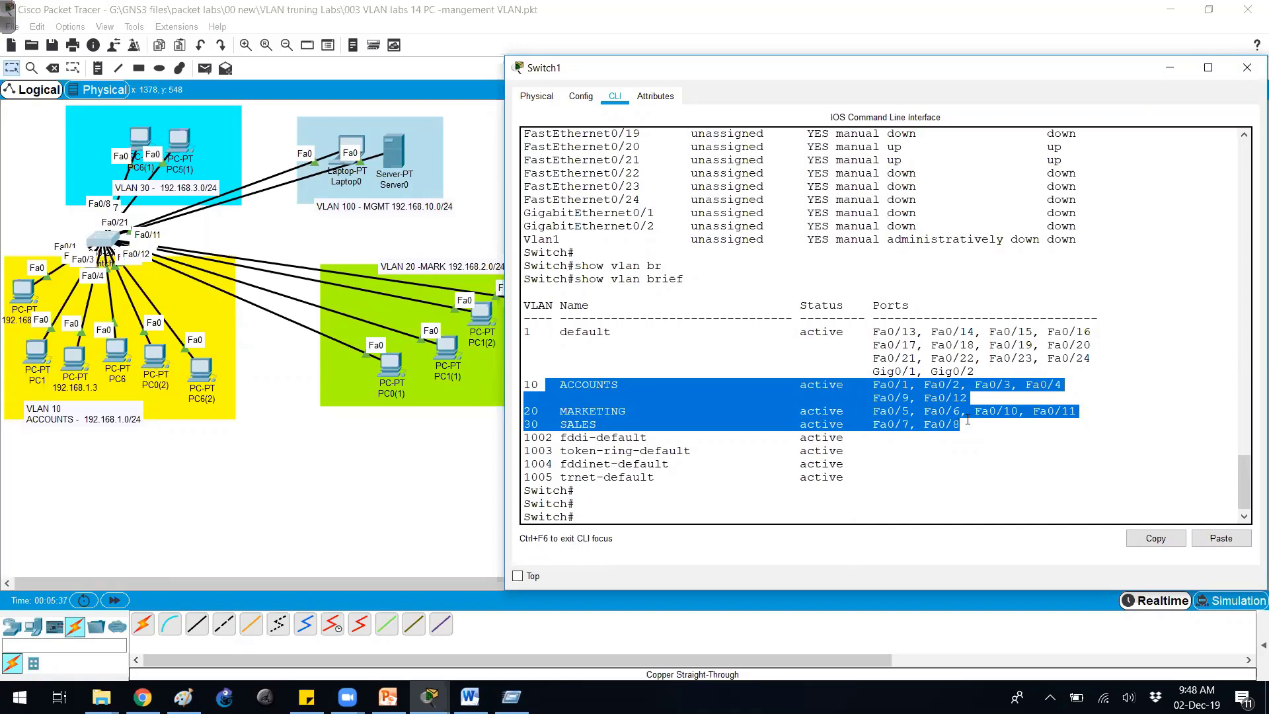
{"action": "left_click", "coordinate": [923, 383]}
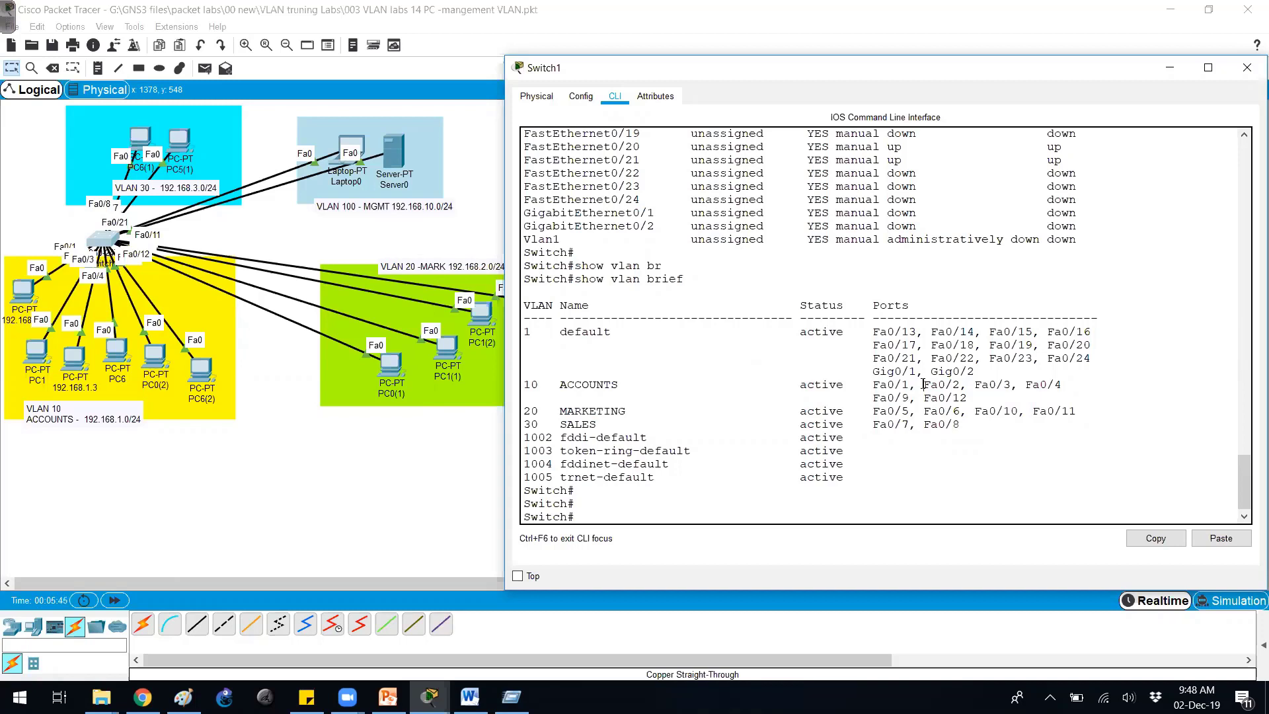
Enter global configuration mode with conf t after recovering from a mistyped command.
{"action": "key", "text": "Return"}
{"action": "key", "text": "Return"}
{"action": "type", "text": "cofnt"}
{"action": "key", "text": "Return"}
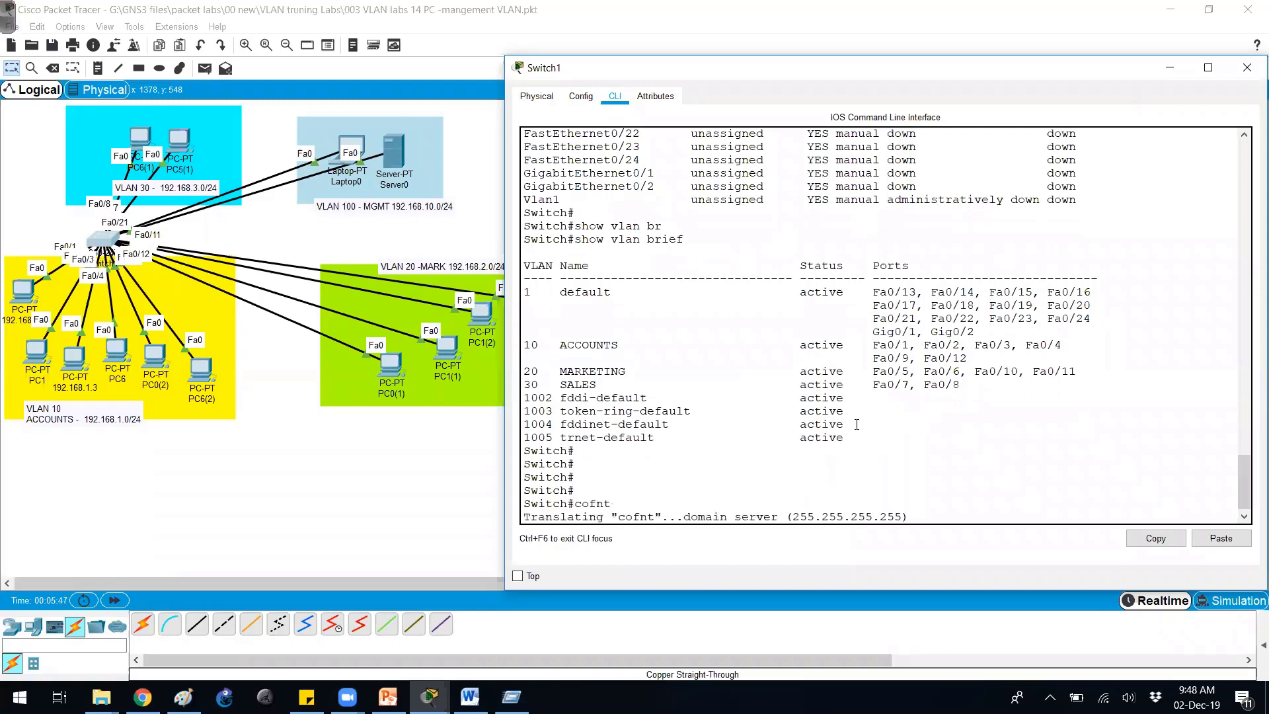
{"action": "key", "text": "Return"}
{"action": "type", "text": "conf t"}
{"action": "key", "text": "Return"}
Create VLAN 100 named MANAMGEMENT and exit back to global configuration.
{"action": "key", "text": "Return"}
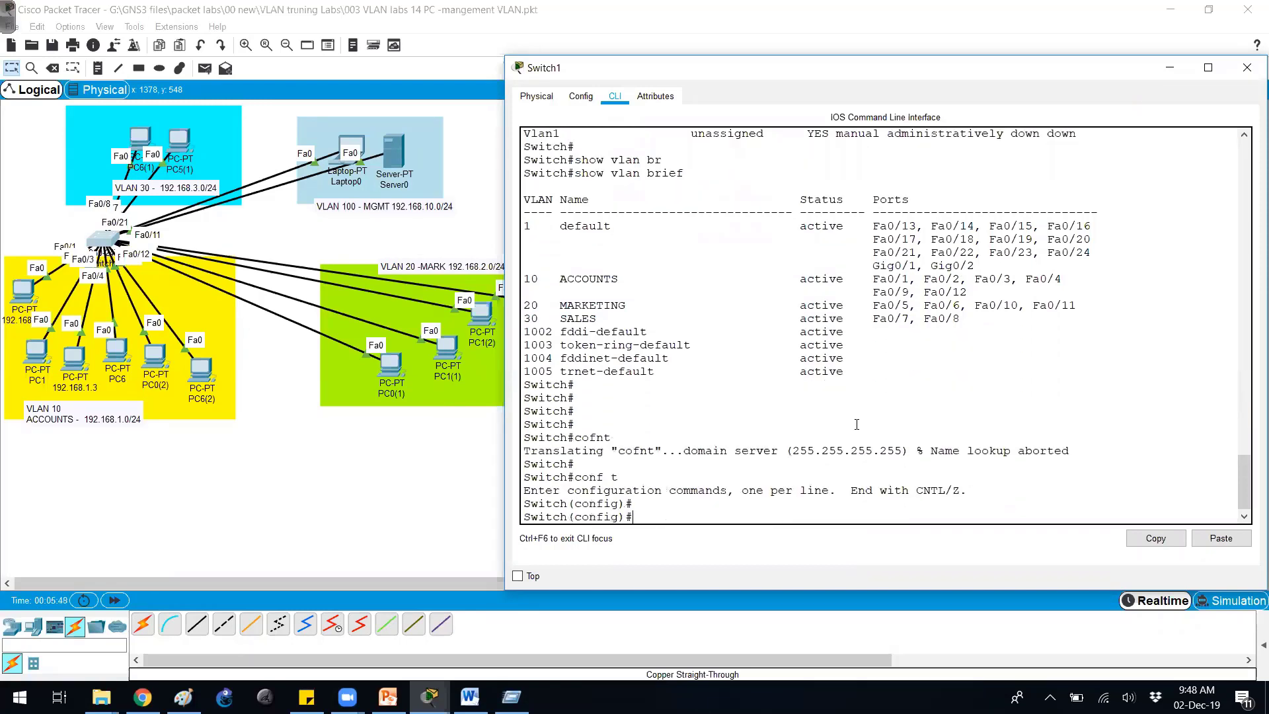
{"action": "type", "text": "vlan 100"}
{"action": "key", "text": "Return"}
{"action": "type", "text": "namae"}
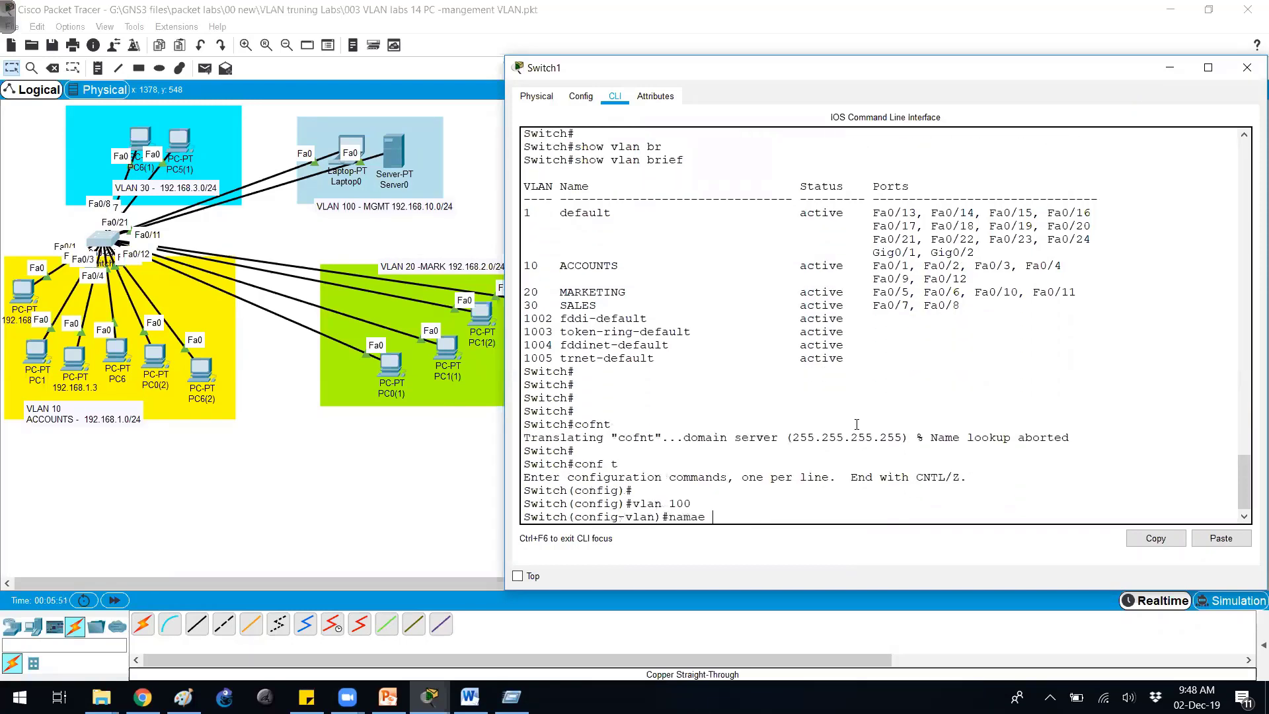
{"action": "key", "text": "BackSpace"}
{"action": "key", "text": "BackSpace"}
{"action": "key", "text": "BackSpace"}
{"action": "key", "text": "Tab"}
{"action": "type", "text": "MA"}
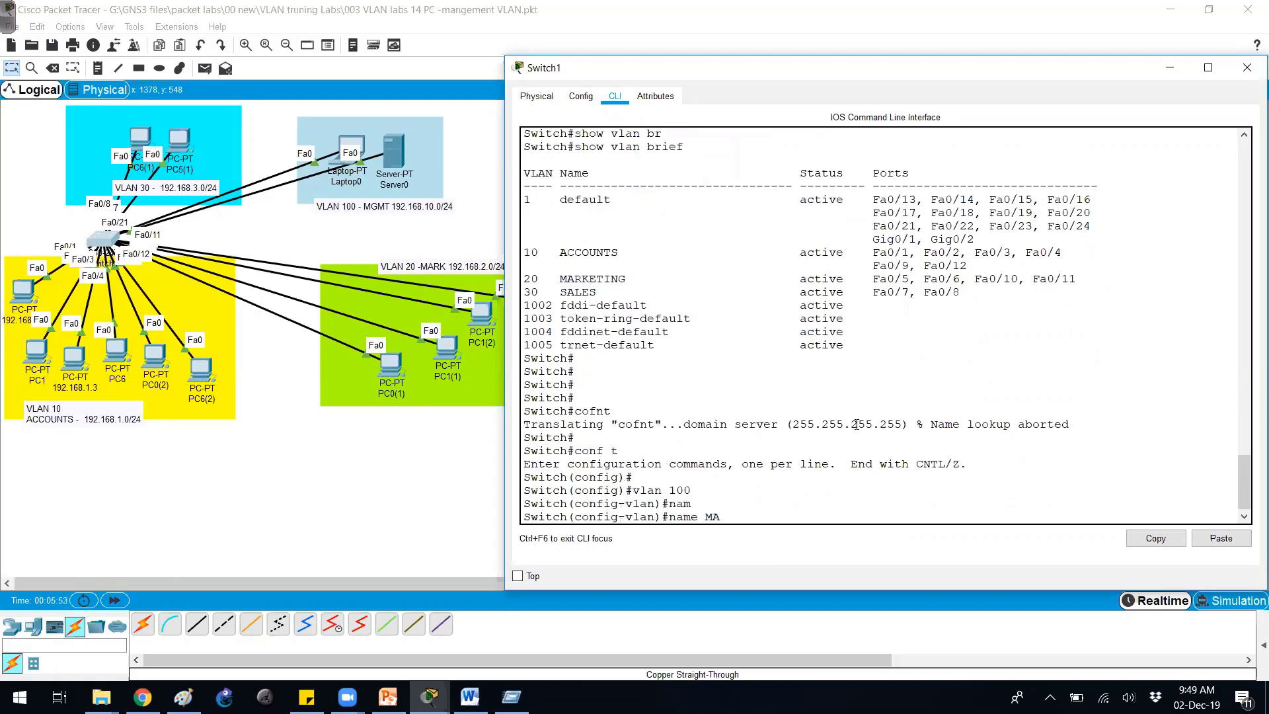
{"action": "type", "text": "NAMGEMENT"}
{"action": "key", "text": "Return"}
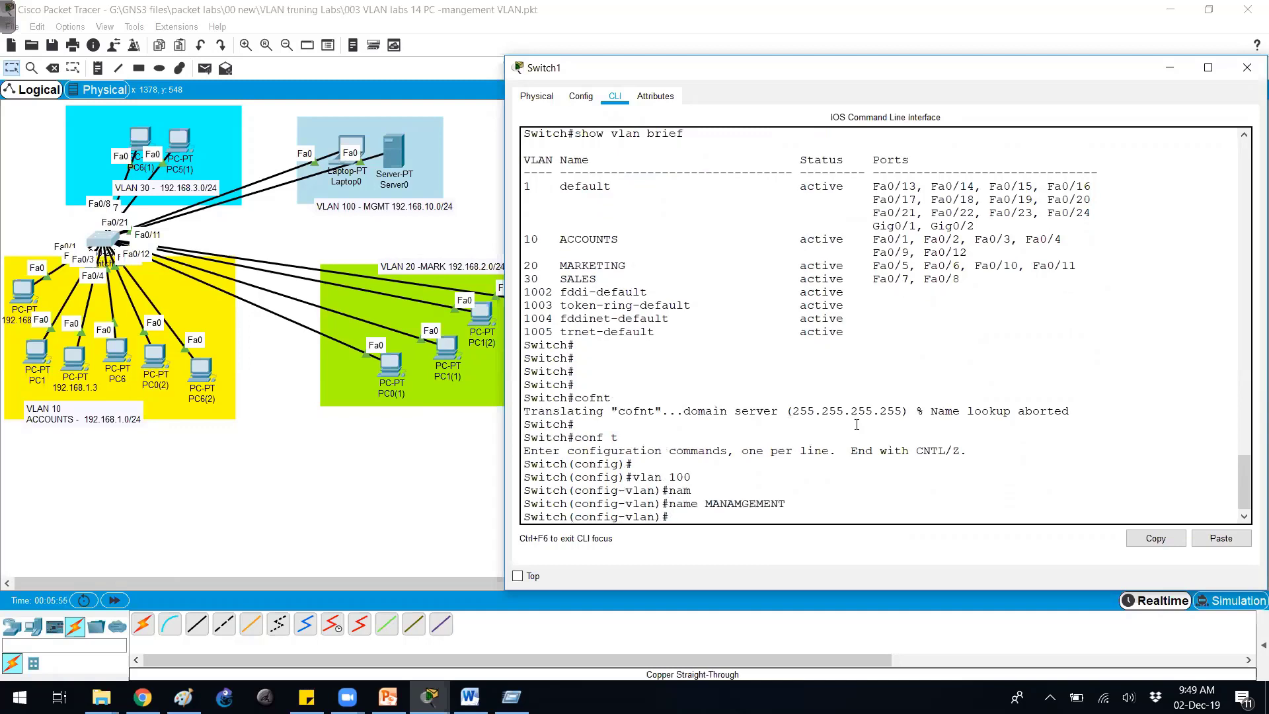
{"action": "type", "text": "exit"}
{"action": "key", "text": "Return"}
{"action": "key", "text": "Return"}
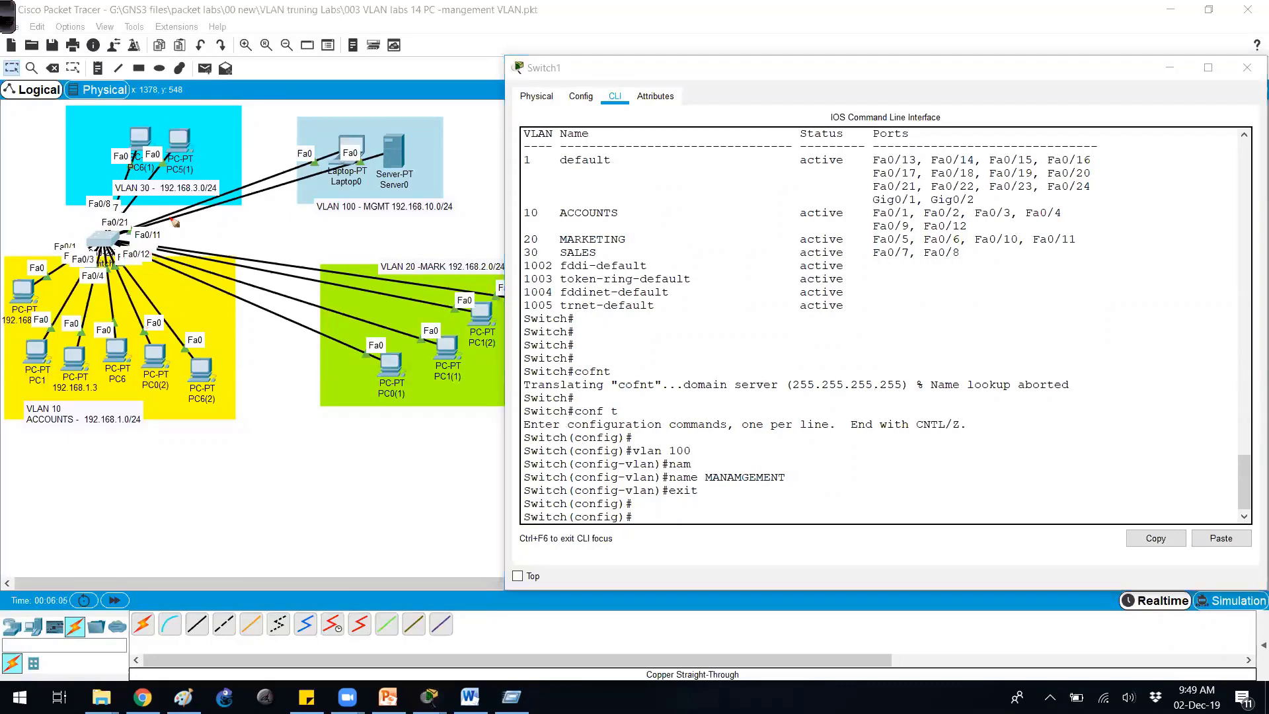
Write '20,21' by the switch link and reposition Laptop0 and Server0 on the canvas.
{"action": "mouse_move", "coordinate": [153, 213]}
{"action": "left_mouse_down"}
{"action": "mouse_move", "coordinate": [208, 208]}
{"action": "mouse_move", "coordinate": [242, 219]}
{"action": "left_mouse_up"}
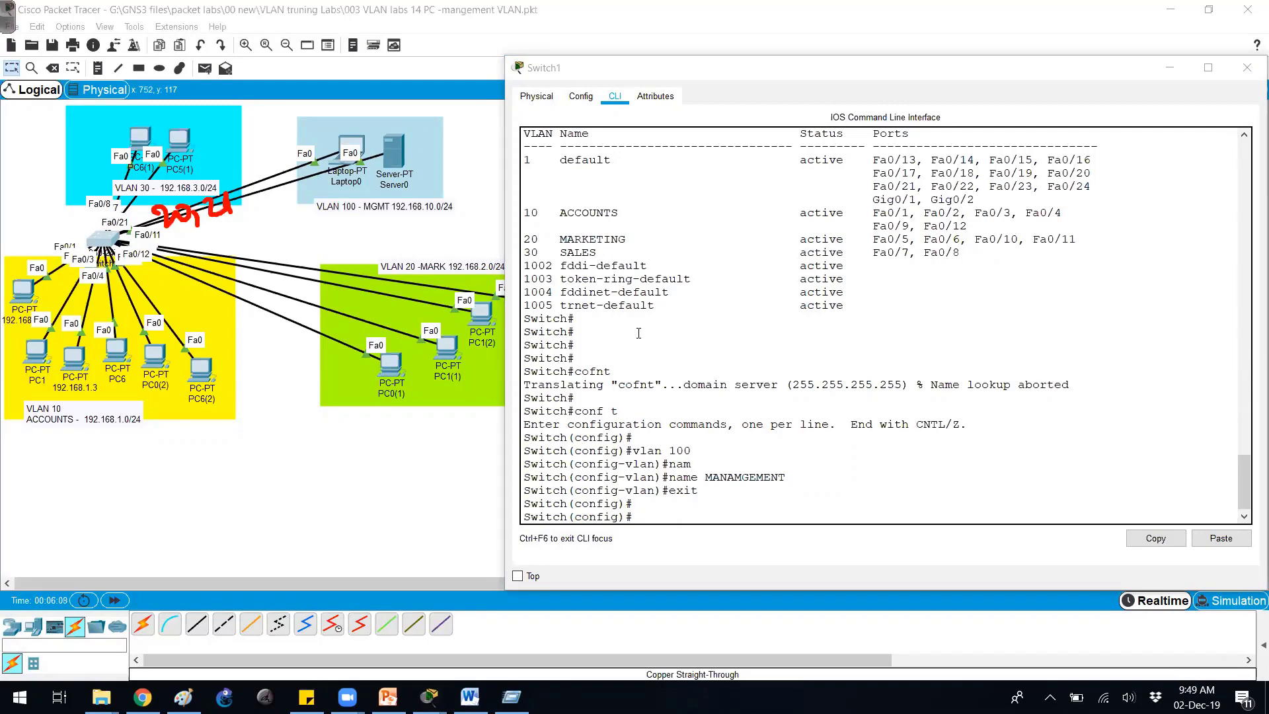
{"action": "left_click_drag", "start_coordinate": [350, 147], "coordinate": [324, 135]}
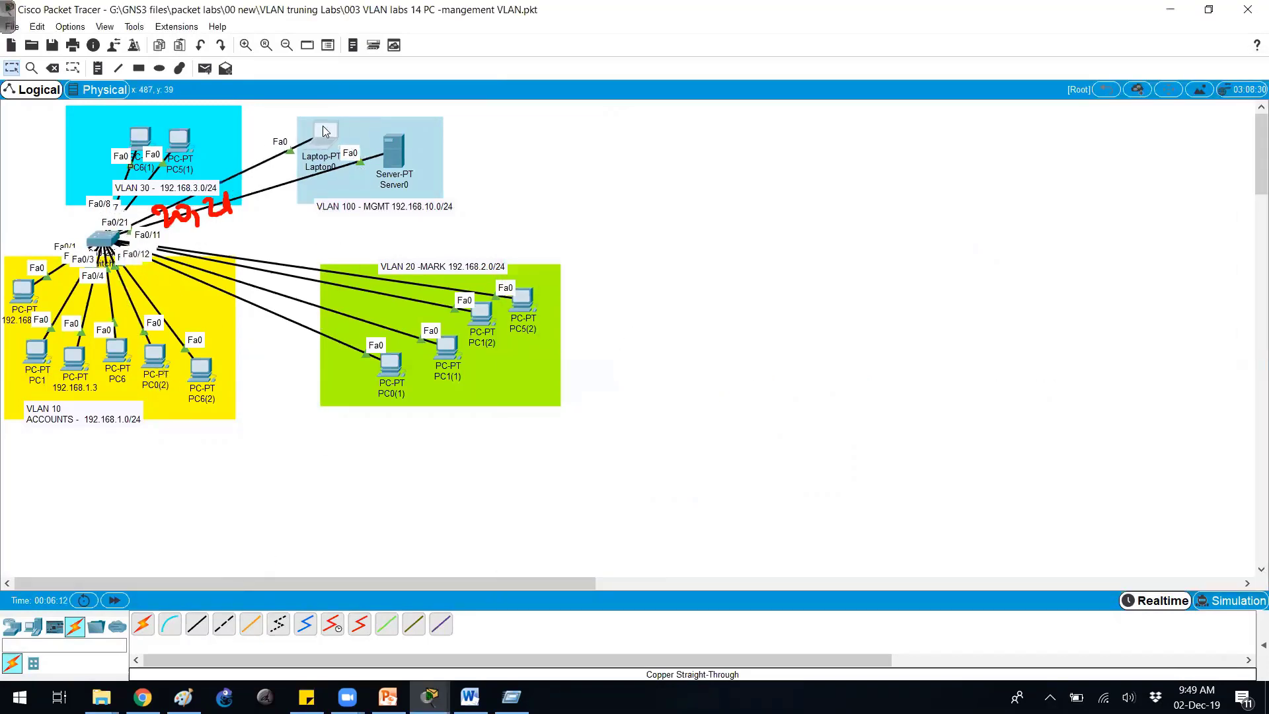
{"action": "mouse_move", "coordinate": [394, 153]}
{"action": "left_mouse_down"}
{"action": "mouse_move", "coordinate": [331, 346]}
{"action": "mouse_move", "coordinate": [199, 510]}
{"action": "mouse_move", "coordinate": [317, 221]}
{"action": "mouse_move", "coordinate": [395, 151]}
{"action": "mouse_move", "coordinate": [409, 173]}
{"action": "left_mouse_up"}
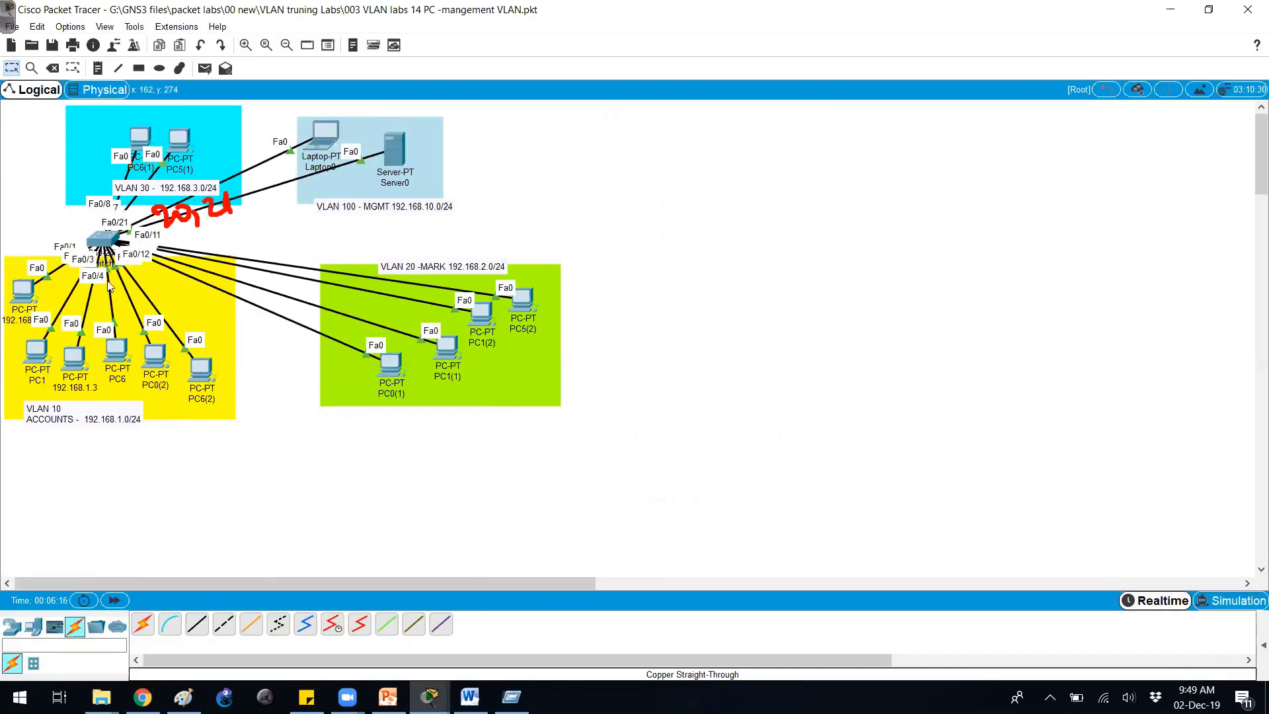
In Switch1's CLI, select the interface range f0/20-21.
{"action": "left_click", "coordinate": [119, 247]}
{"action": "key", "text": "Return"}
{"action": "key", "text": "Return"}
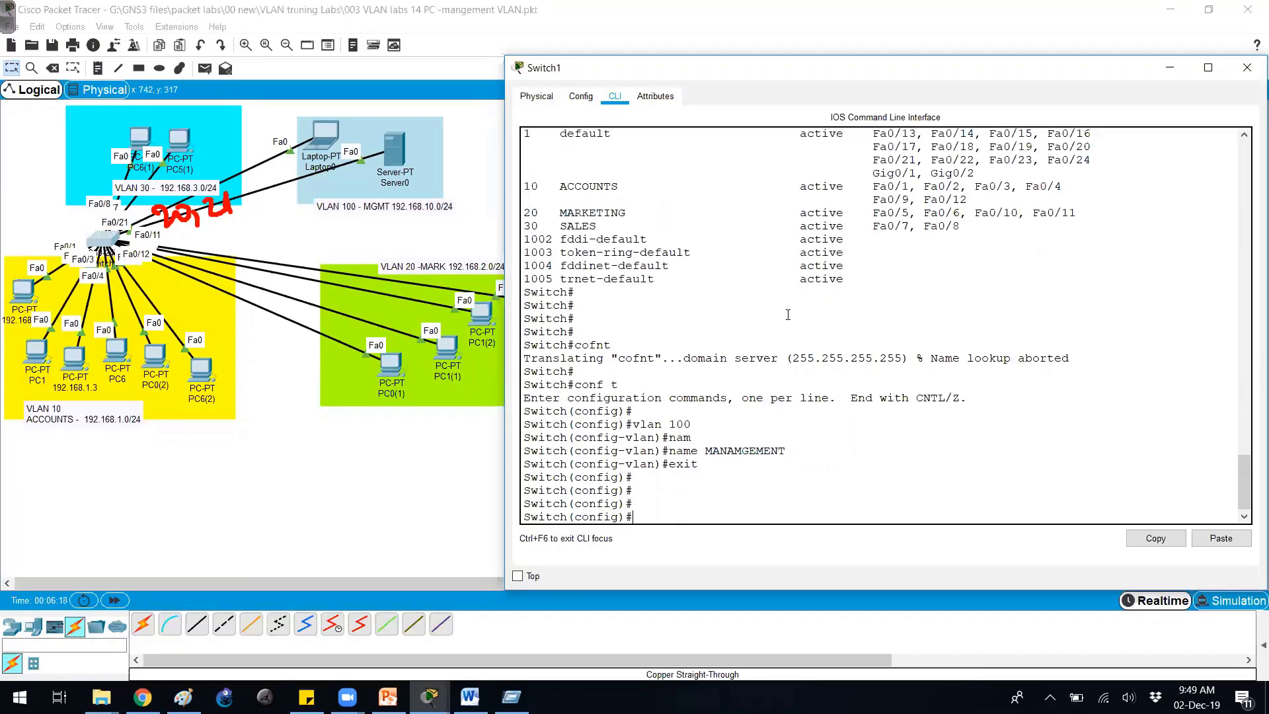
{"action": "type", "text": "int"}
{"action": "key", "text": "Tab"}
{"action": "type", "text": "r"}
{"action": "key", "text": "Tab"}
{"action": "type", "text": "f0/"}
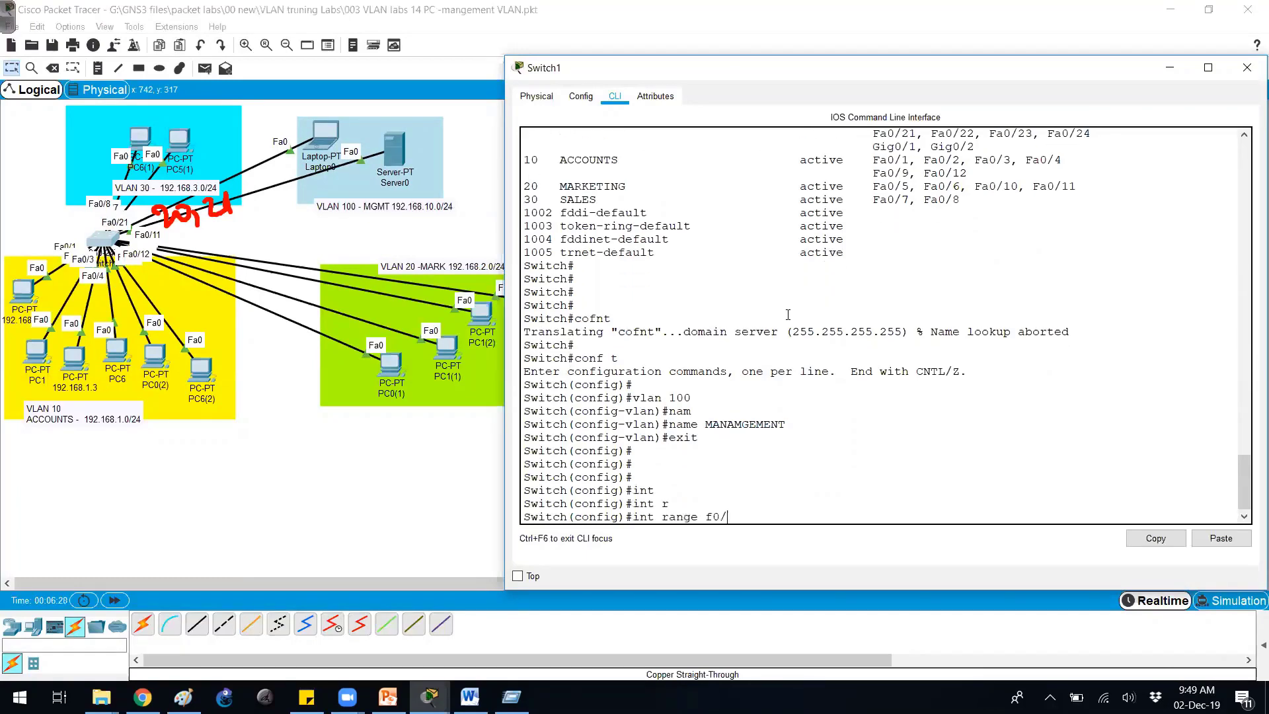
{"action": "type", "text": "20-21"}
{"action": "key", "text": "Return"}
Set ports Fa0/20-21 to switchport mode access.
{"action": "type", "text": "sw"}
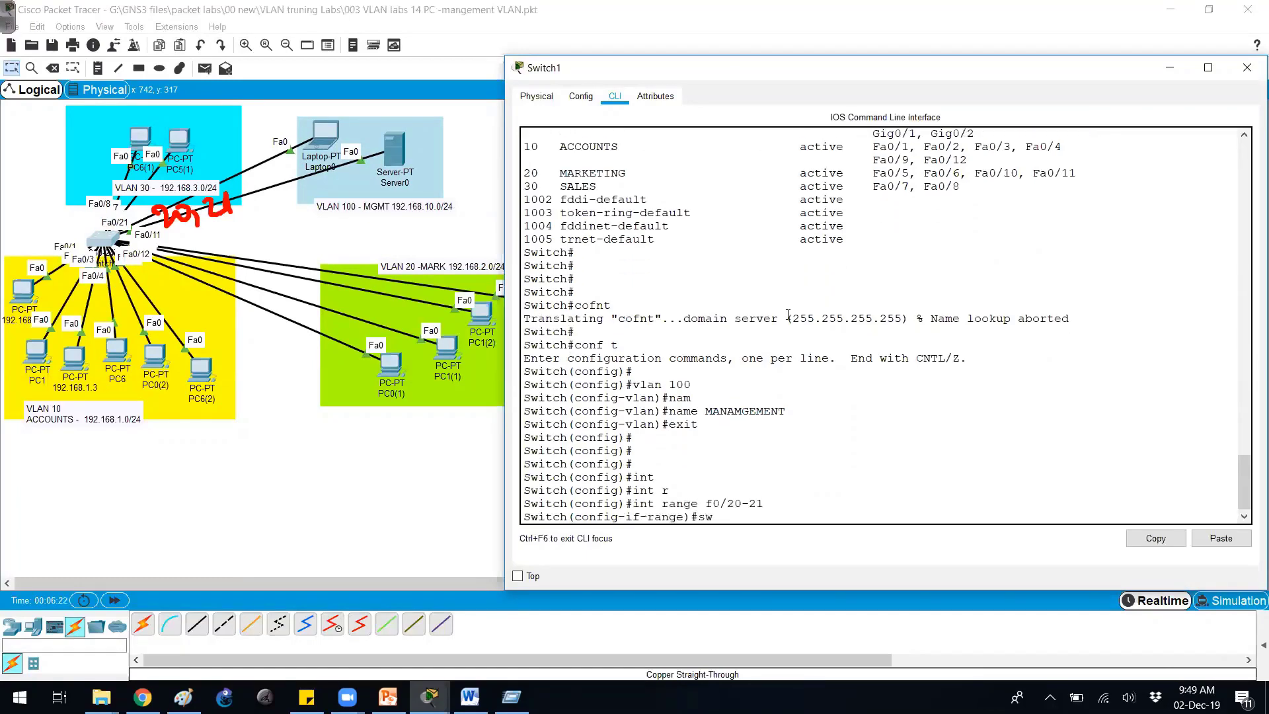
{"action": "key", "text": "Tab"}
{"action": "type", "text": "mo"}
{"action": "key", "text": "Tab"}
{"action": "type", "text": "ac"}
{"action": "key", "text": "Tab"}
{"action": "key", "text": "Return"}
Assign ports Fa0/20-21 to access VLAN 100 and exit interface configuration.
{"action": "type", "text": "sw"}
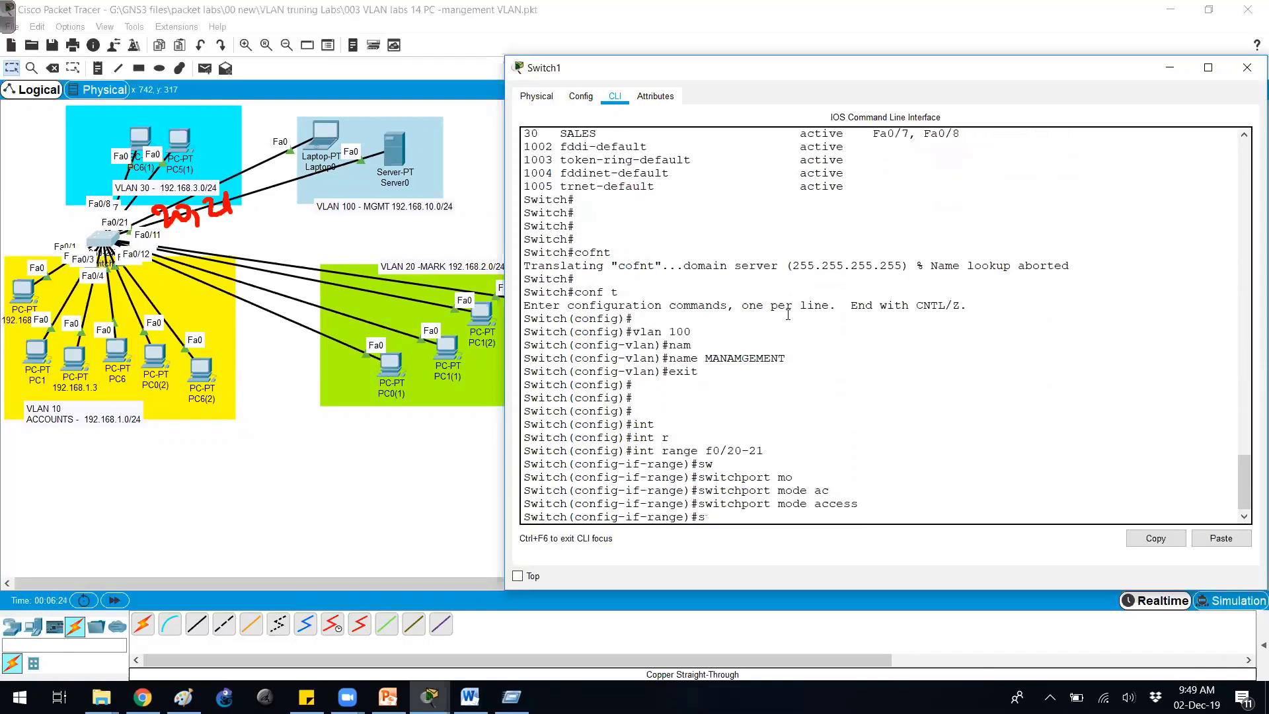
{"action": "key", "text": "Tab"}
{"action": "type", "text": "ac"}
{"action": "key", "text": "Tab"}
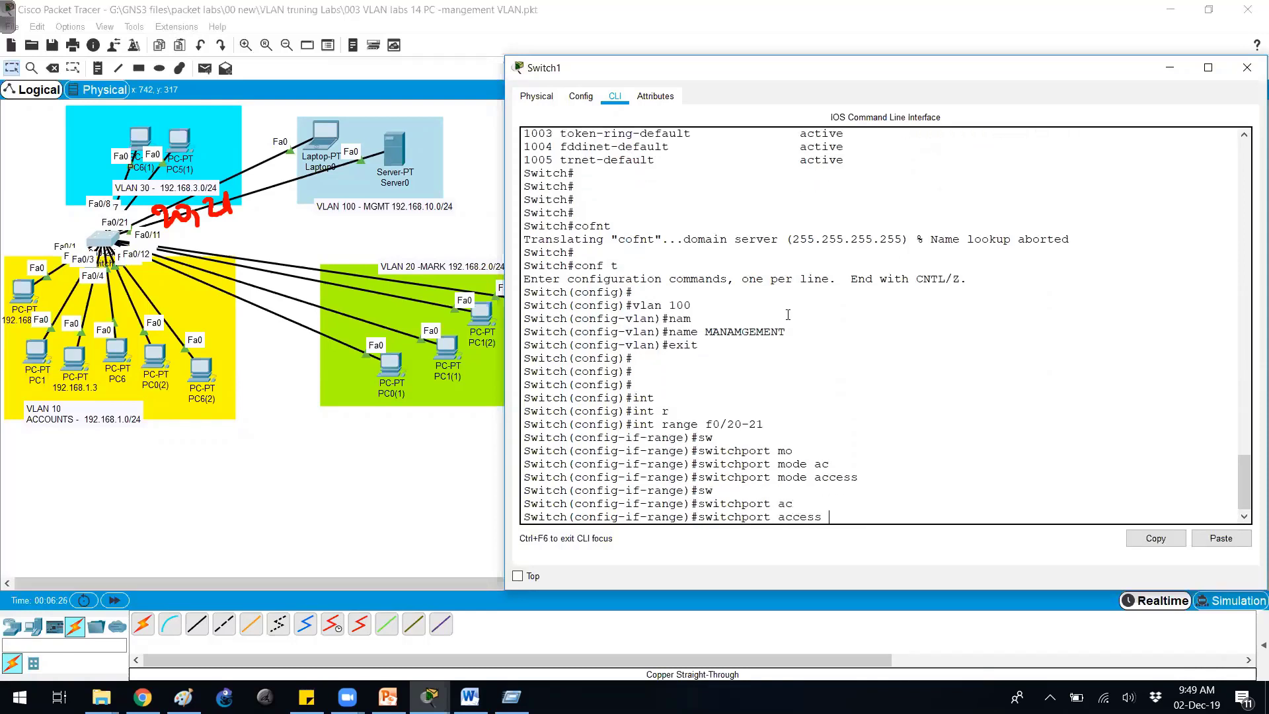
{"action": "type", "text": "vlan 100"}
{"action": "key", "text": "Return"}
{"action": "type", "text": "exit"}
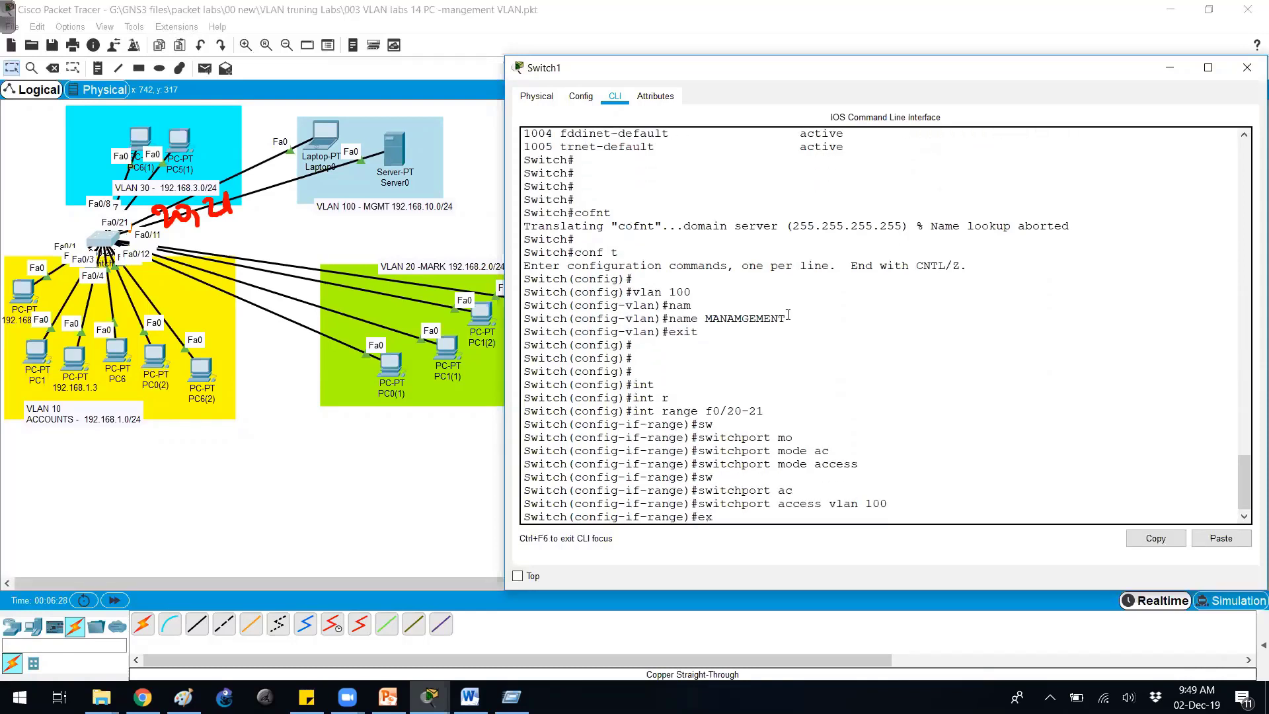
{"action": "key", "text": "Return"}
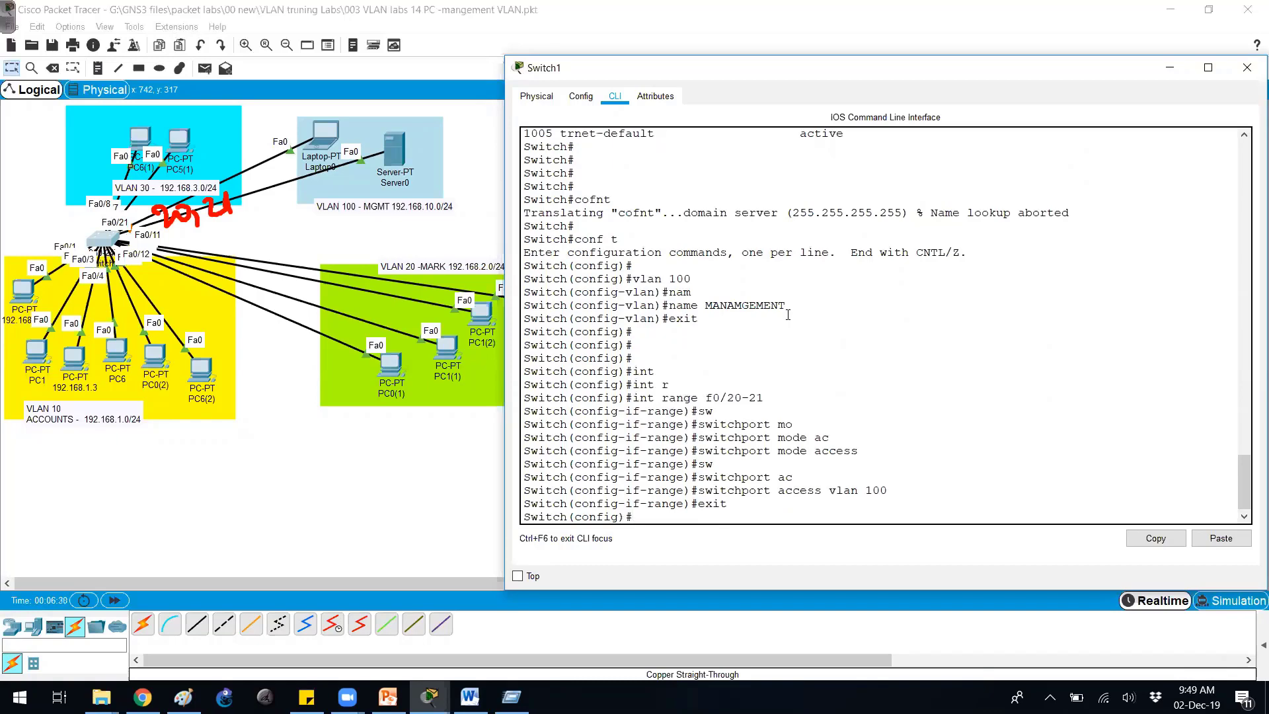
{"action": "key", "text": "Return"}
{"action": "key", "text": "Return"}
Enter interface vlan 100 configuration on Switch1.
{"action": "type", "text": "int vlan 100"}
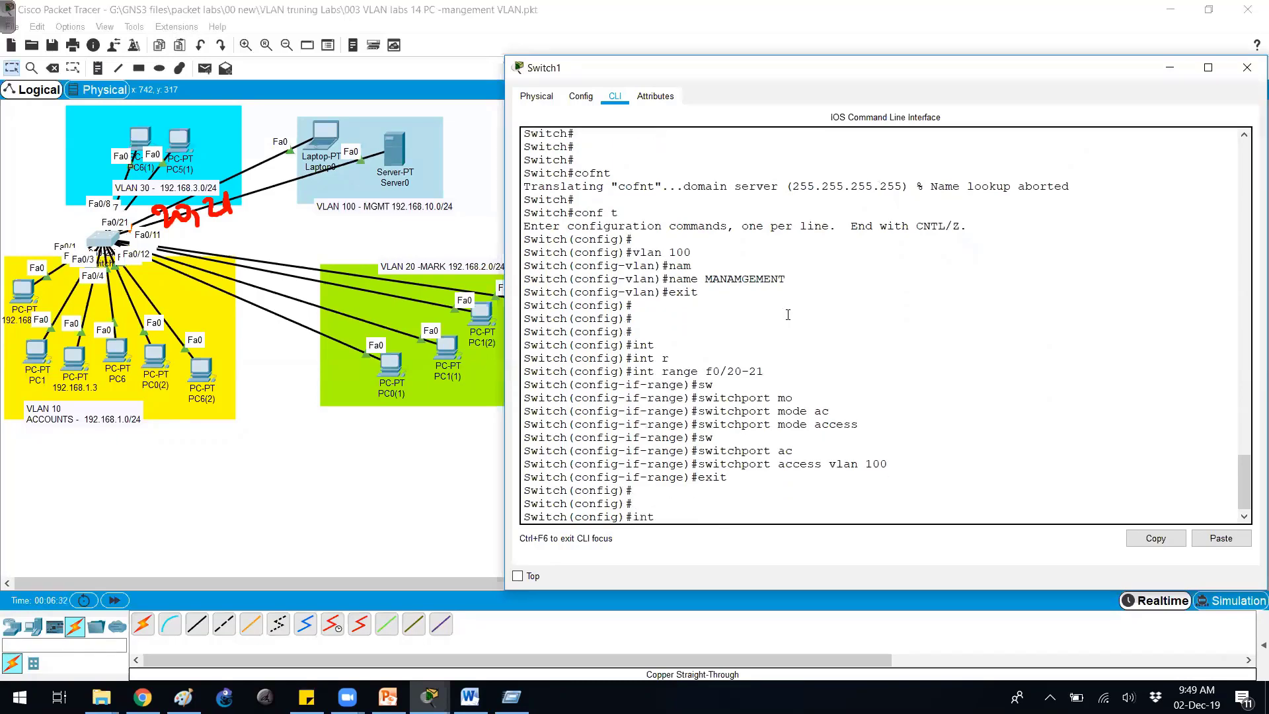
{"action": "key", "text": "Return"}
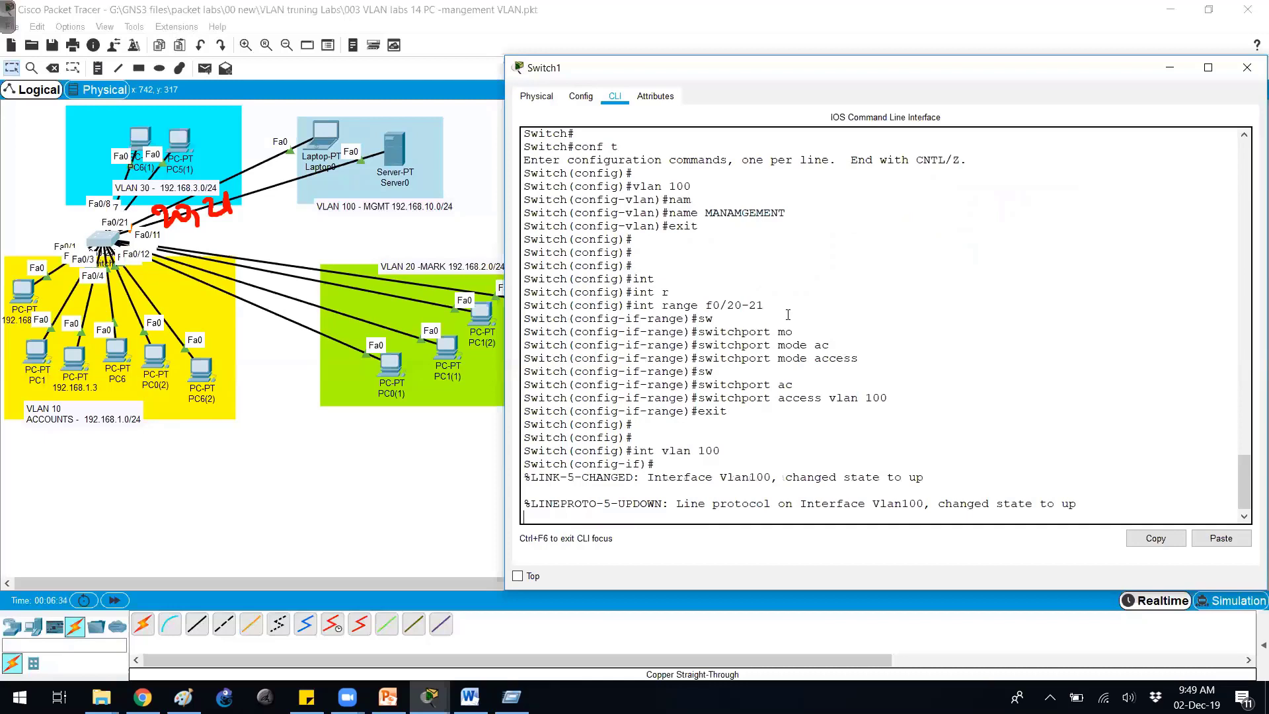
{"action": "left_click_drag", "start_coordinate": [625, 451], "coordinate": [979, 483]}
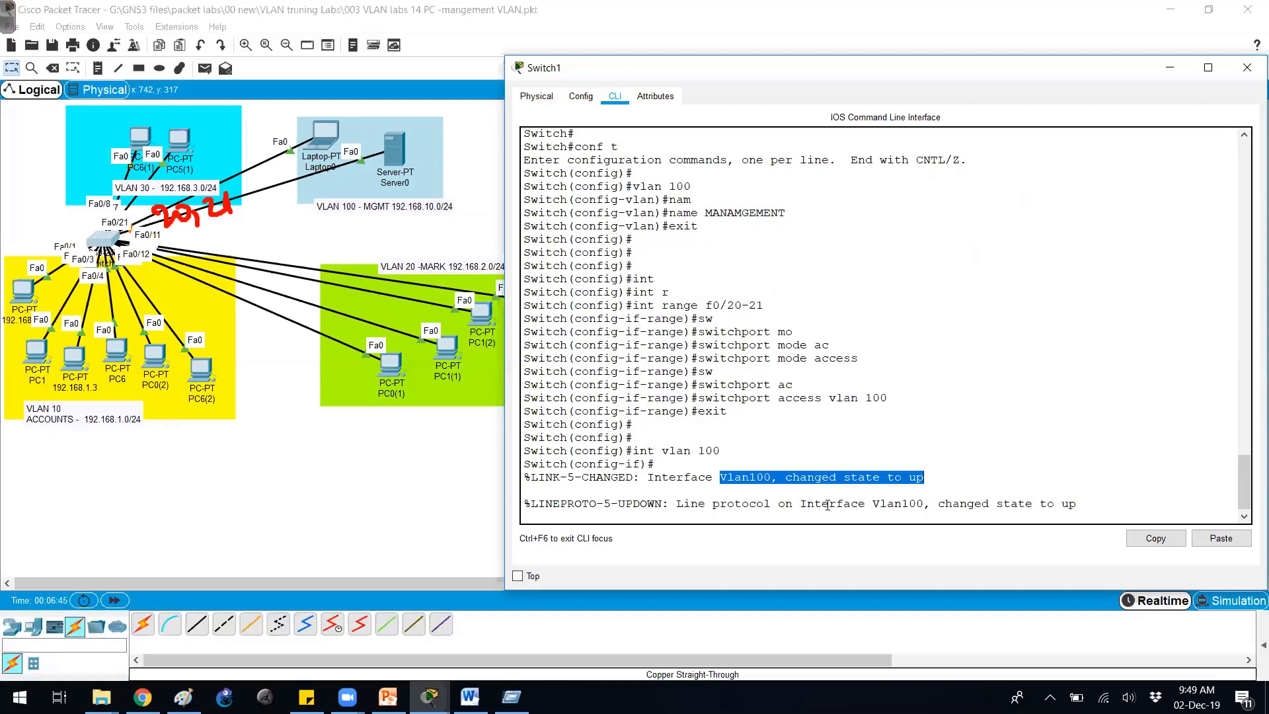
{"action": "key", "text": "Return"}
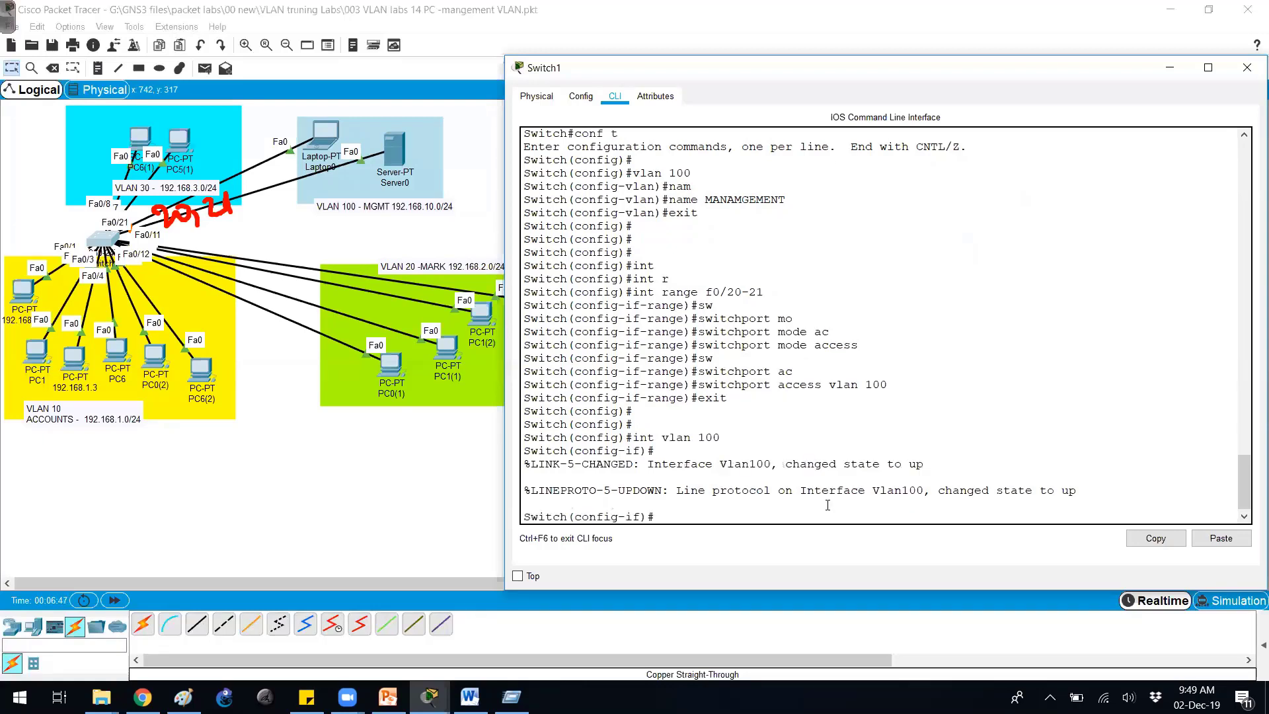
Give interface VLAN 100 the address 192.168.10.50 with mask 255.255.255.0.
{"action": "type", "text": "ip add"}
{"action": "key", "text": "Tab"}
{"action": "type", "text": "1"}
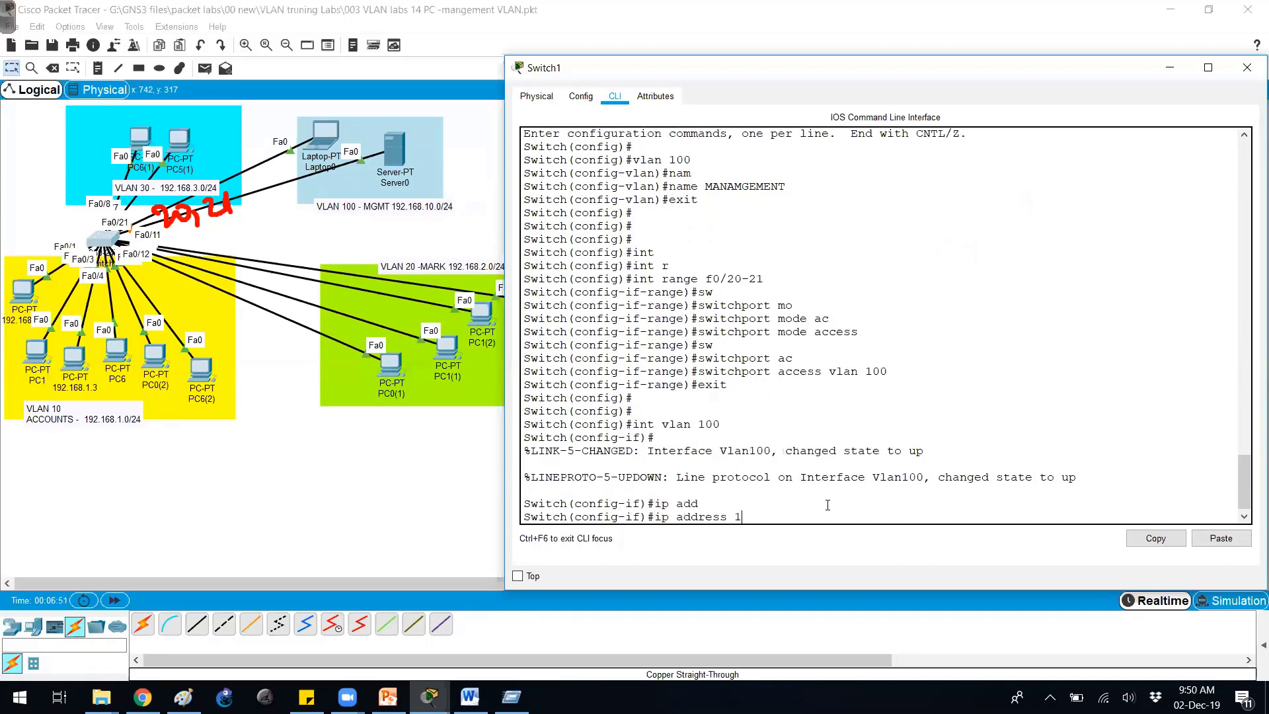
{"action": "type", "text": "92.168.10.050 25.5.255.55"}
{"action": "key", "text": "BackSpace"}
{"action": "type", "text": "0"}
{"action": "key", "text": "Return"}
Enable the VLAN 100 interface with no shutdown and exit.
{"action": "type", "text": "no sh"}
{"action": "key", "text": "Tab"}
{"action": "key", "text": "Return"}
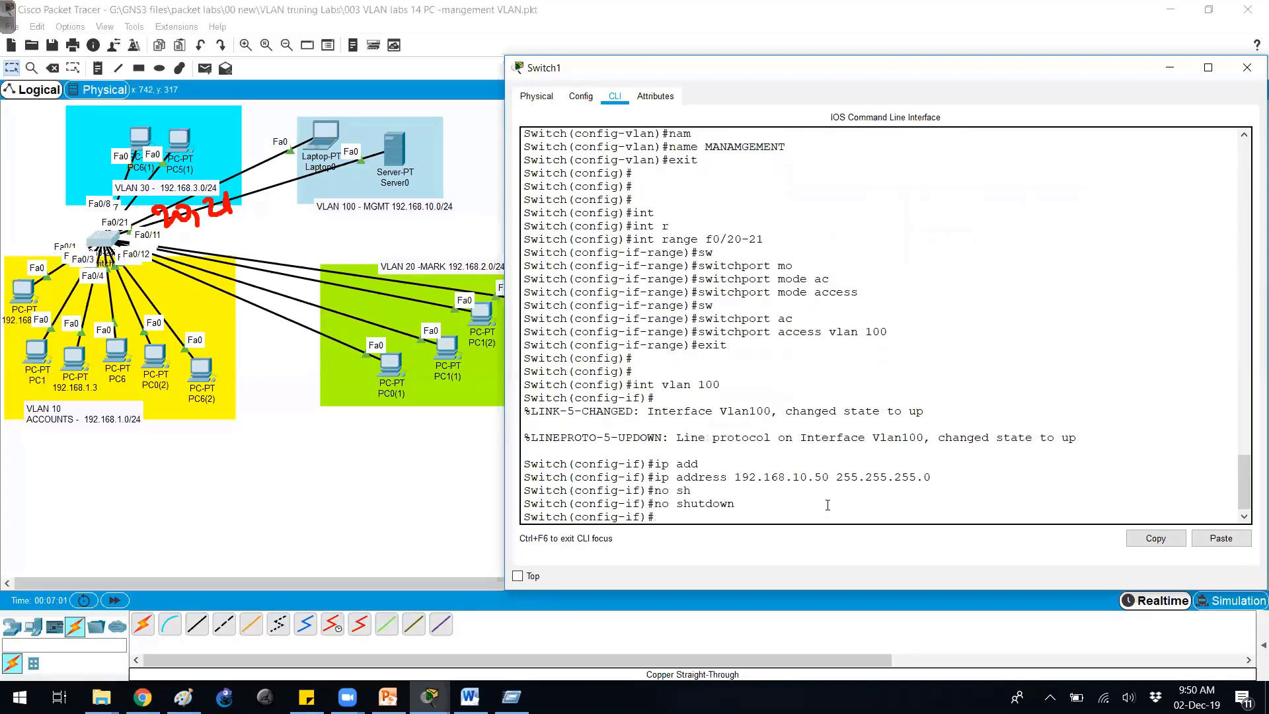
{"action": "type", "text": "exit"}
{"action": "key", "text": "Return"}
{"action": "key", "text": "Return"}
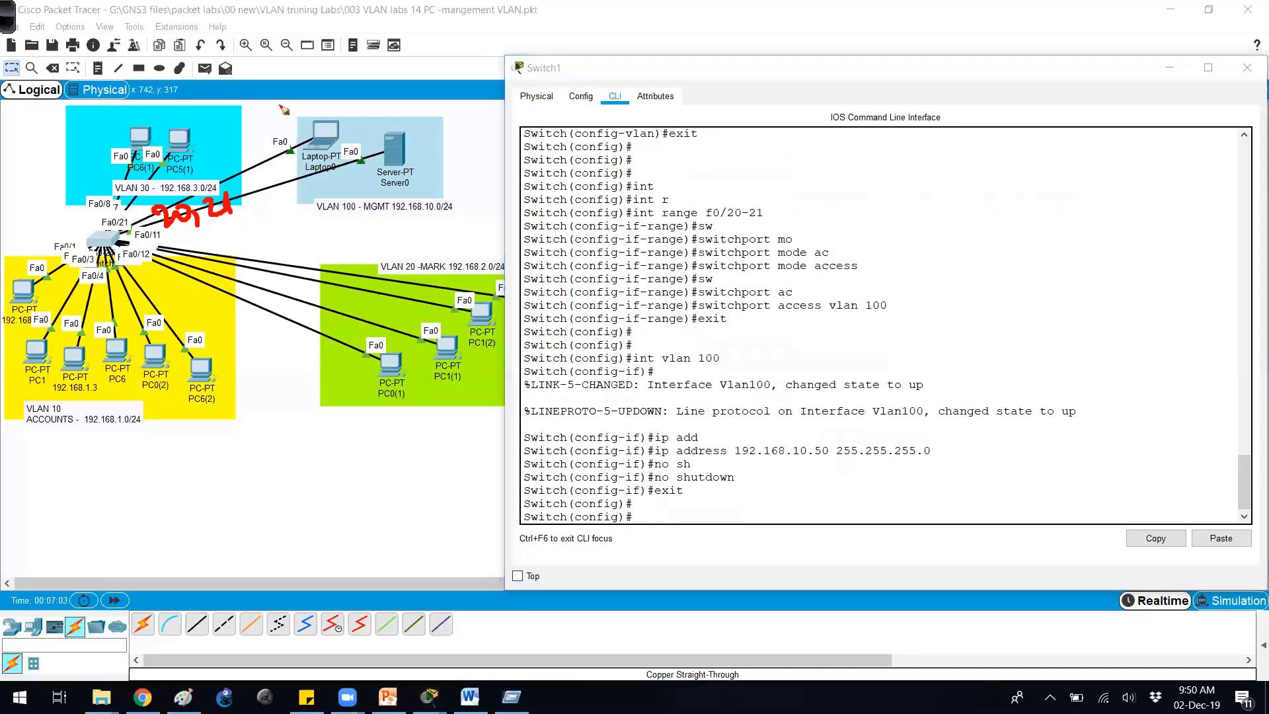
Make pen marks on the topology canvas.
{"action": "mouse_move", "coordinate": [298, 100]}
{"action": "left_mouse_down"}
{"action": "mouse_move", "coordinate": [301, 118]}
{"action": "mouse_move", "coordinate": [318, 101]}
{"action": "left_mouse_up"}
{"action": "mouse_move", "coordinate": [330, 96]}
{"action": "left_mouse_down"}
{"action": "mouse_move", "coordinate": [333, 115]}
{"action": "mouse_move", "coordinate": [409, 117]}
{"action": "left_mouse_up"}
{"action": "left_click_drag", "start_coordinate": [415, 107], "coordinate": [429, 117]}
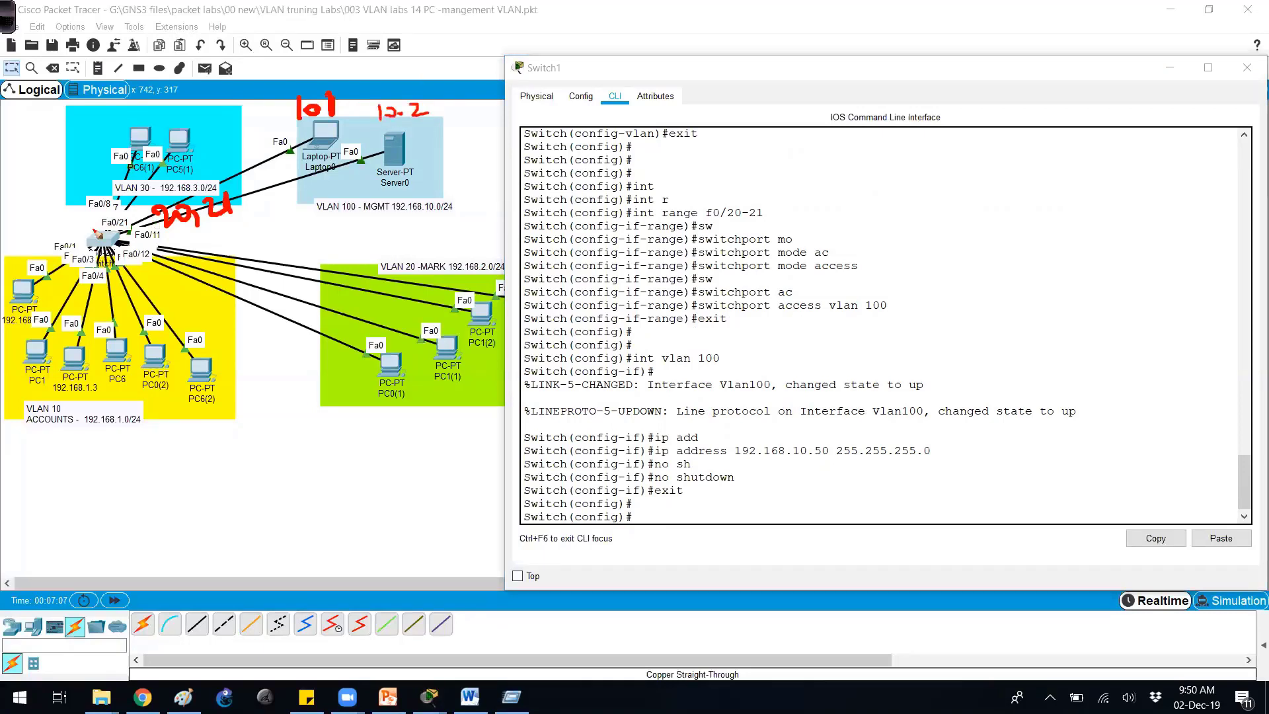
{"action": "left_click_drag", "start_coordinate": [192, 226], "coordinate": [215, 206]}
{"action": "mouse_move", "coordinate": [89, 210]}
{"action": "left_mouse_down"}
{"action": "mouse_move", "coordinate": [78, 239]}
{"action": "mouse_move", "coordinate": [107, 251]}
{"action": "left_mouse_up"}
Shut down Switch1's interface vlan 1.
{"action": "left_click", "coordinate": [754, 357]}
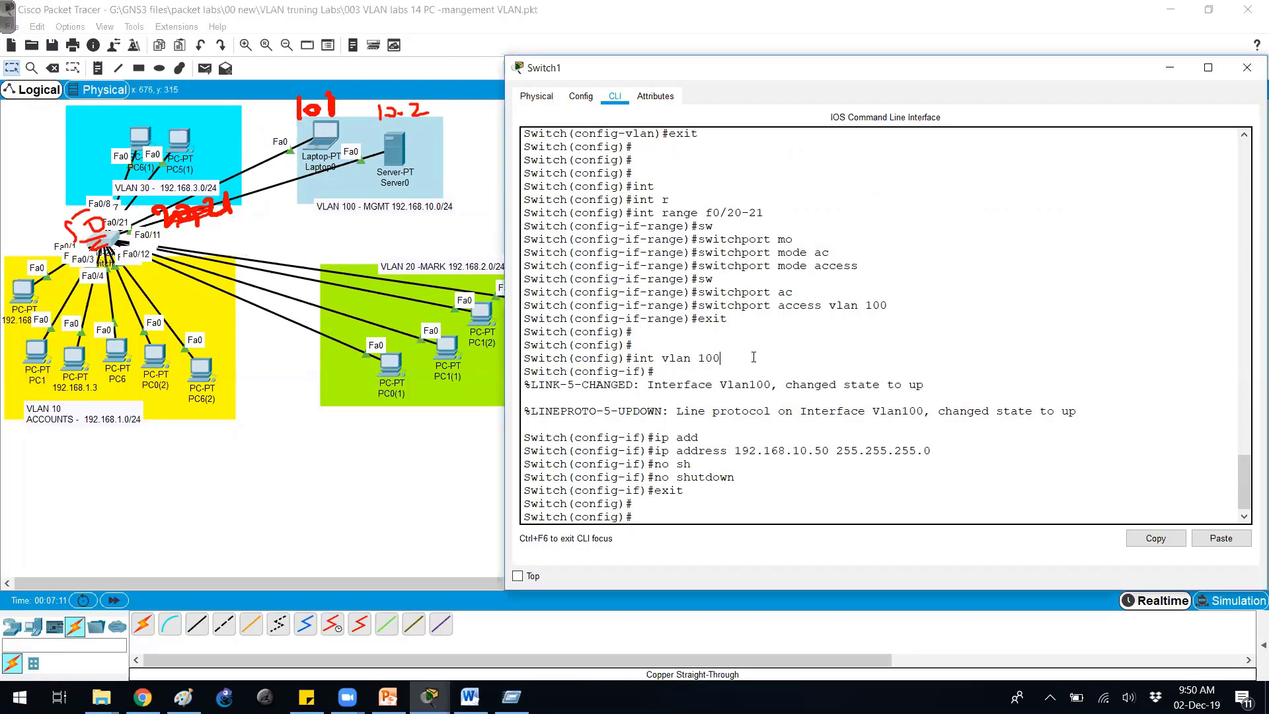
{"action": "type", "text": "int vlan 1"}
{"action": "key", "text": "Return"}
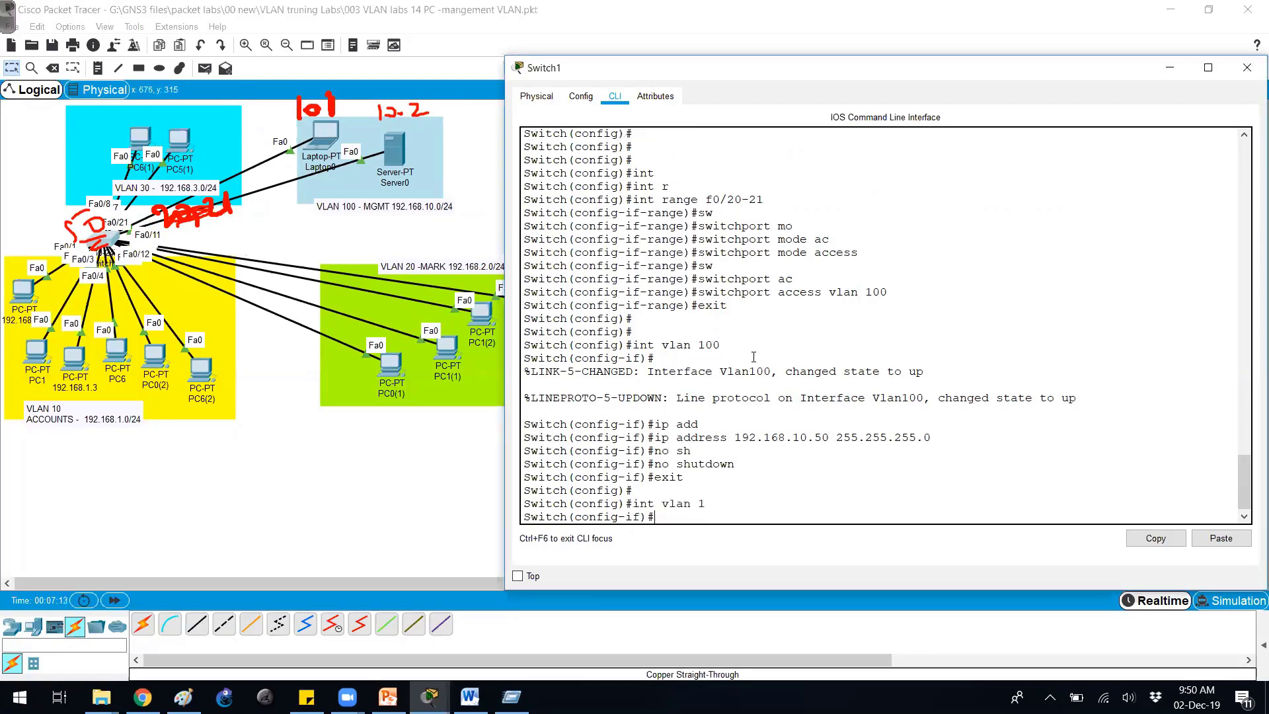
{"action": "type", "text": "sh"}
{"action": "key", "text": "Tab"}
{"action": "key", "text": "Return"}
{"action": "key", "text": "Return"}
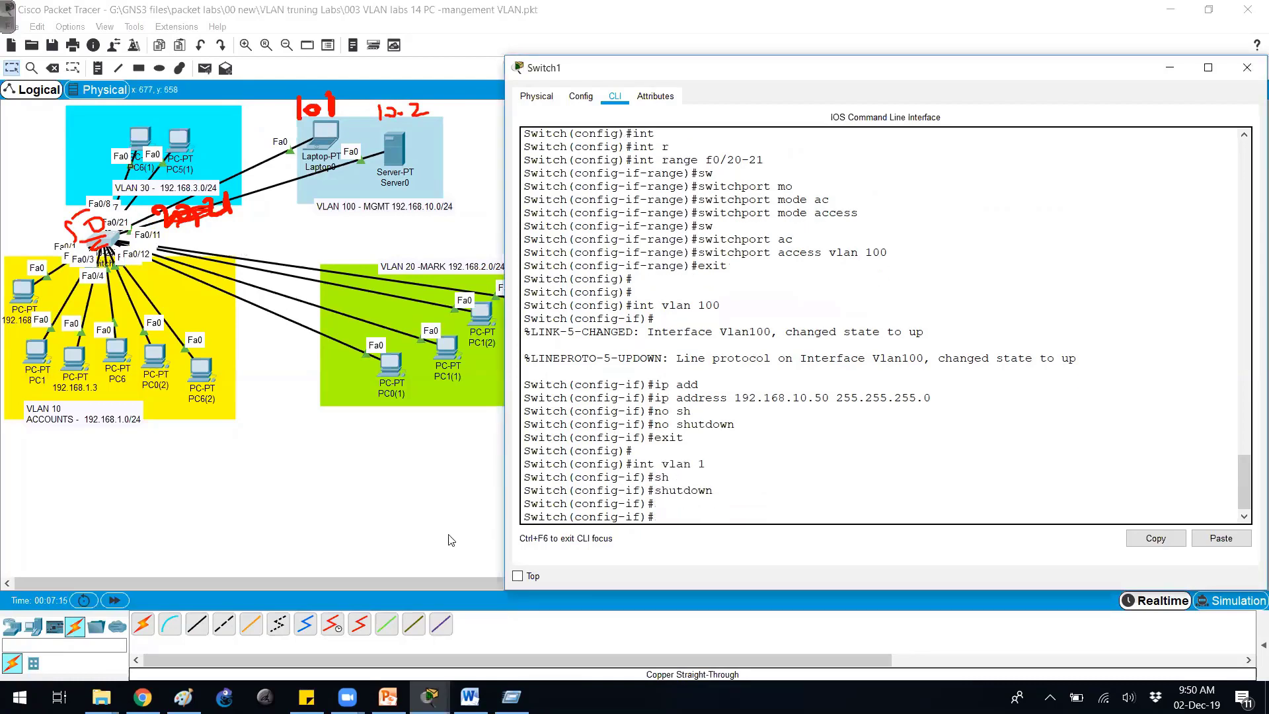
Review the configuration reference slide in PowerPoint, then minimize PowerPoint.
{"action": "left_click", "coordinate": [388, 697]}
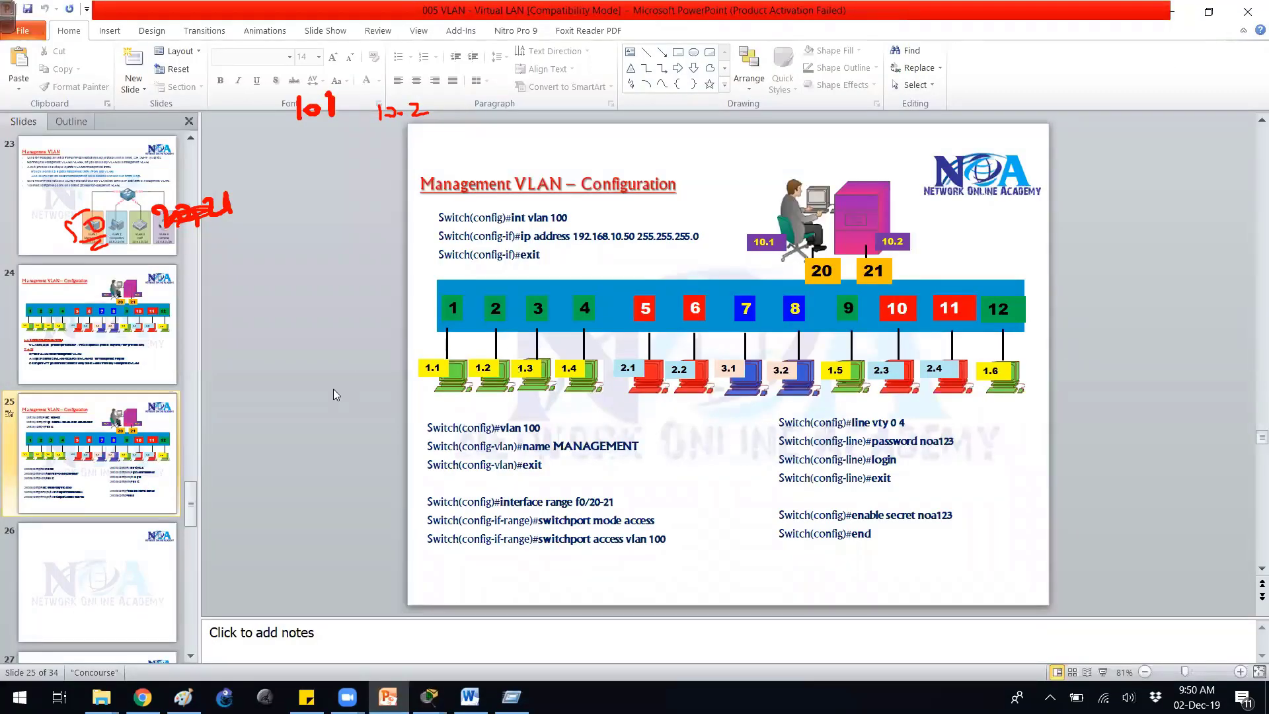
{"action": "scroll", "coordinate": [333, 388], "scroll_direction": "down", "scroll_amount": 1}
{"action": "scroll", "coordinate": [333, 389], "scroll_direction": "up", "scroll_amount": 1}
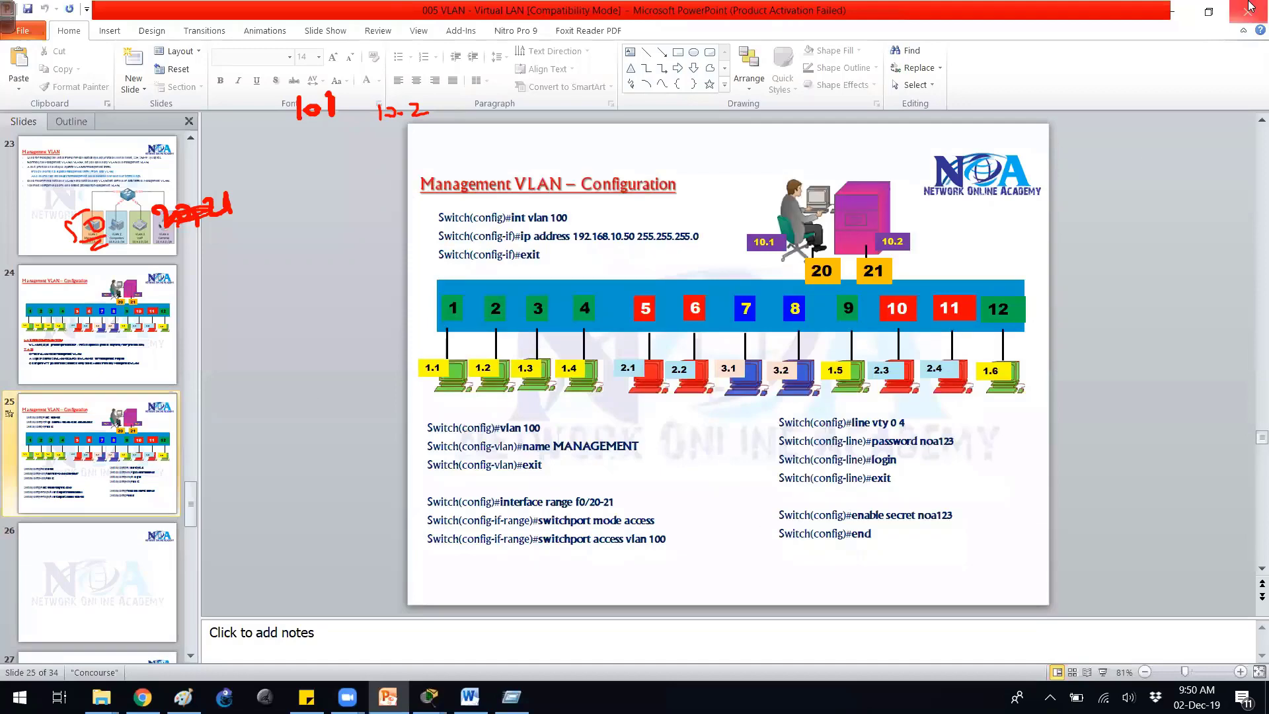
{"action": "left_click", "coordinate": [1173, 10]}
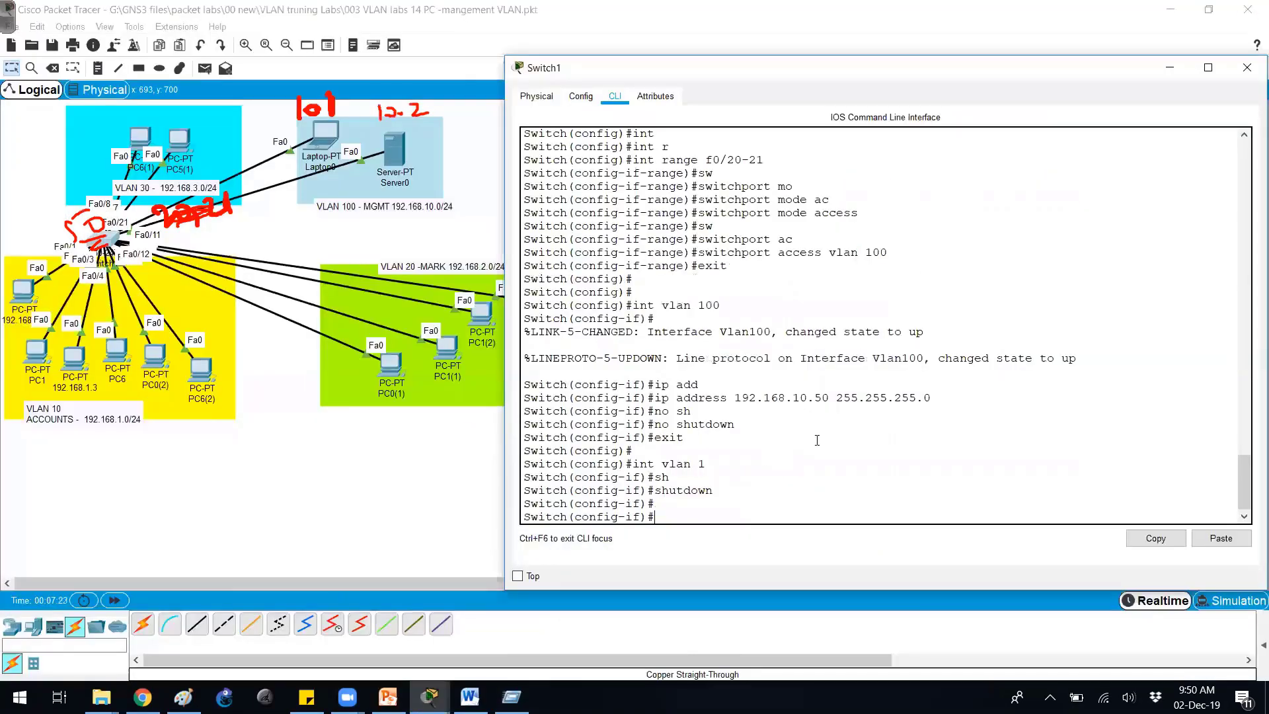
Leave configuration mode and check show ip int brief for the Vlan1 and Vlan100 rows.
{"action": "key", "text": "Return"}
{"action": "type", "text": "end"}
{"action": "key", "text": "Return"}
{"action": "type", "text": "show ip in"}
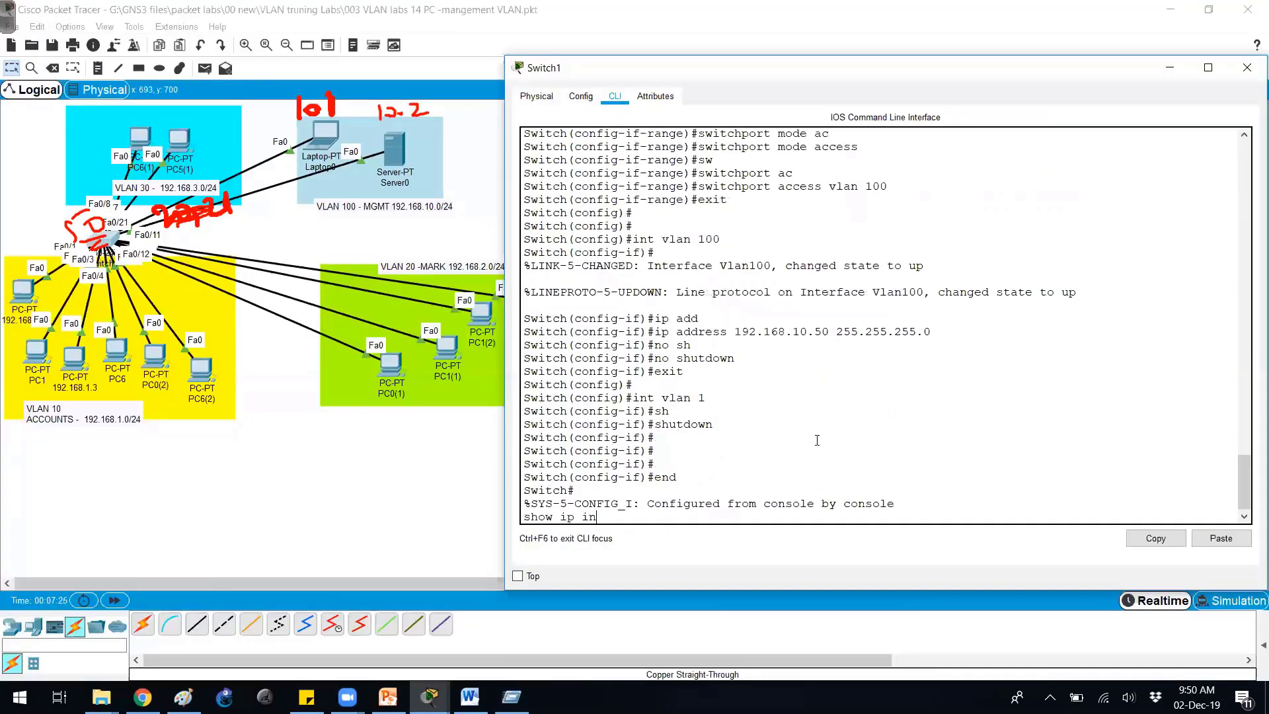
{"action": "type", "text": "t brief"}
{"action": "key", "text": "Return"}
{"action": "key", "text": "space"}
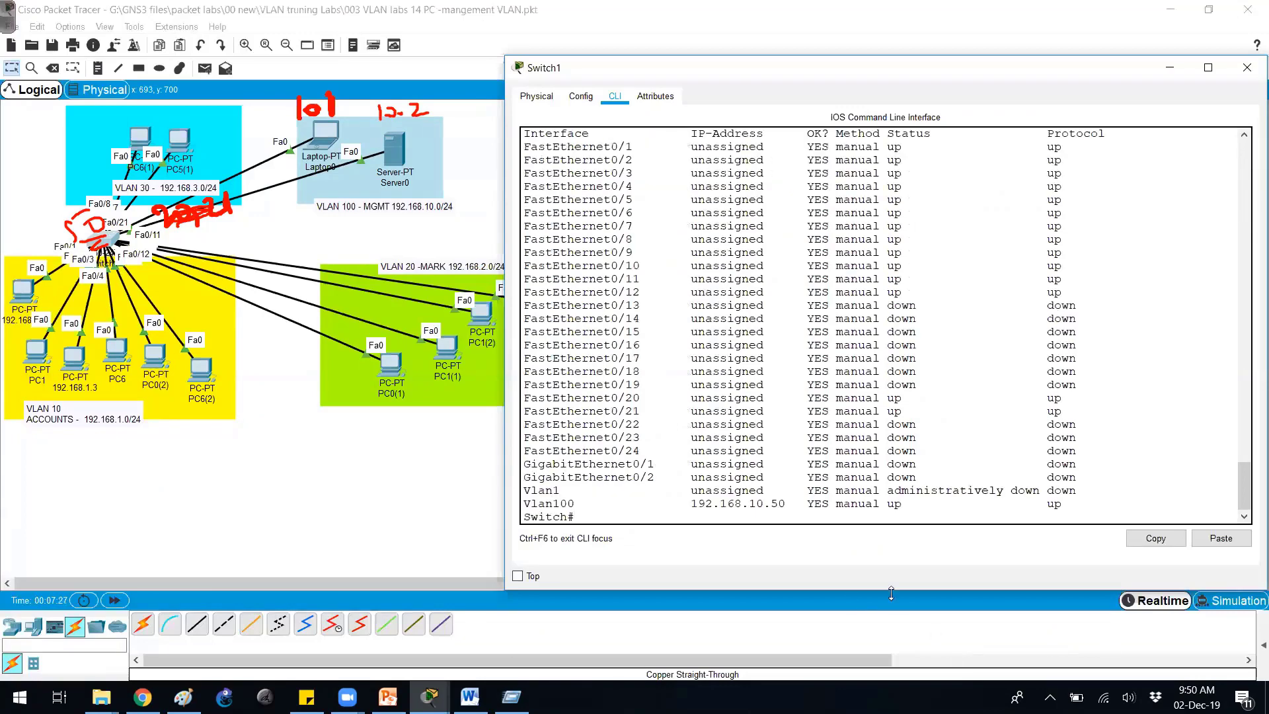
{"action": "left_click_drag", "start_coordinate": [537, 490], "coordinate": [1094, 502]}
{"action": "left_click", "coordinate": [987, 463]}
Ping 192.168.1.1, abort it, then ping the laptop at 192.168.10.1.
{"action": "key", "text": "Return"}
{"action": "key", "text": "Return"}
{"action": "type", "text": "ping  19"}
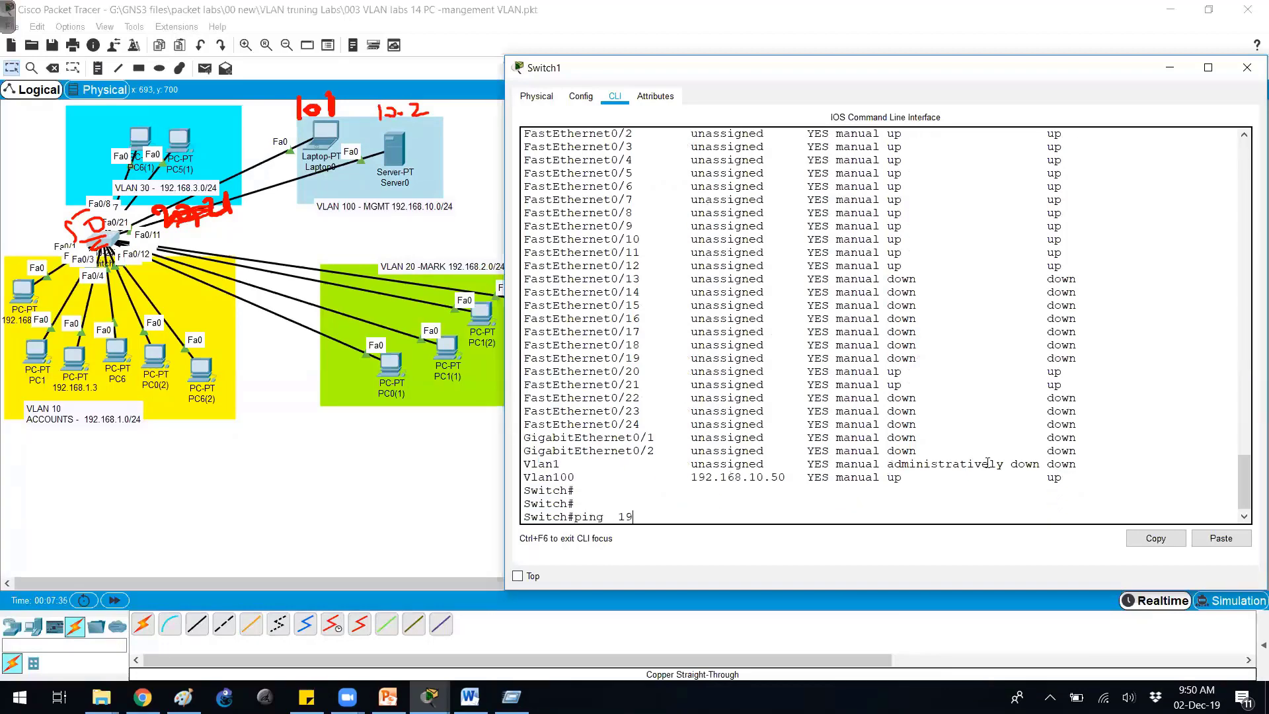
{"action": "type", "text": "2.168.1.1"}
{"action": "key", "text": "Return"}
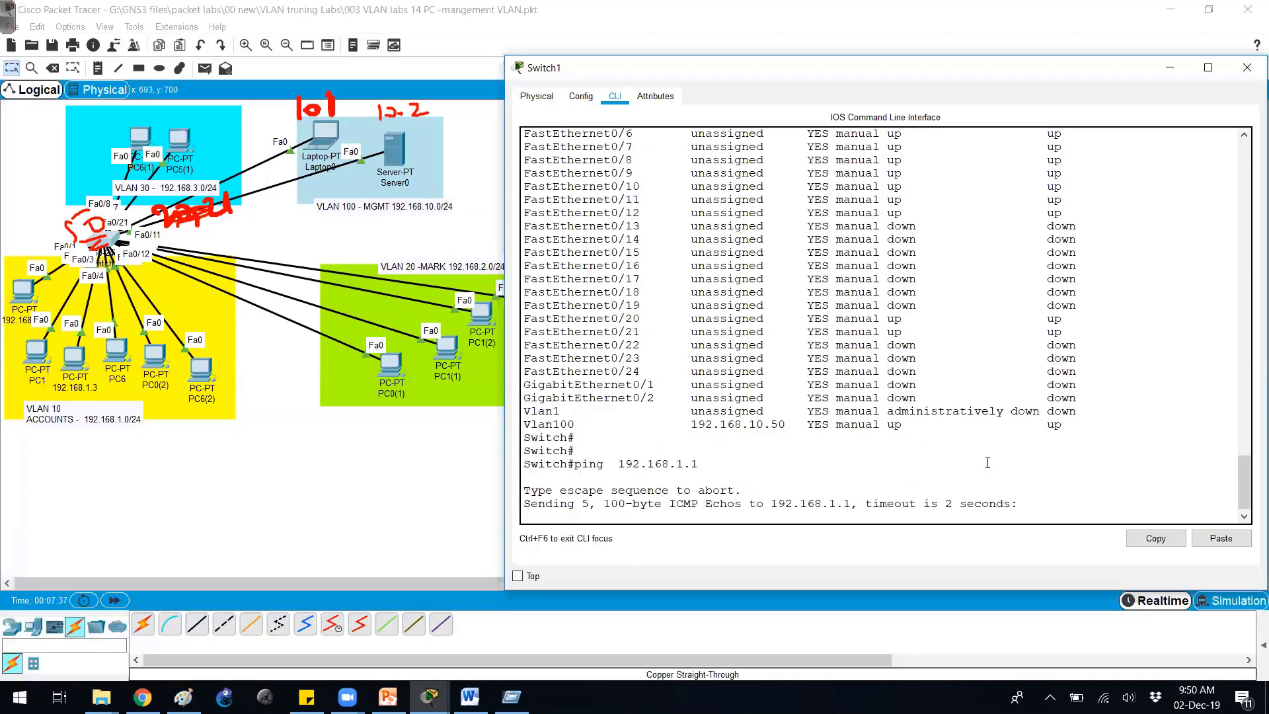
{"action": "key", "text": "ctrl+shift+6"}
{"action": "key", "text": "Up"}
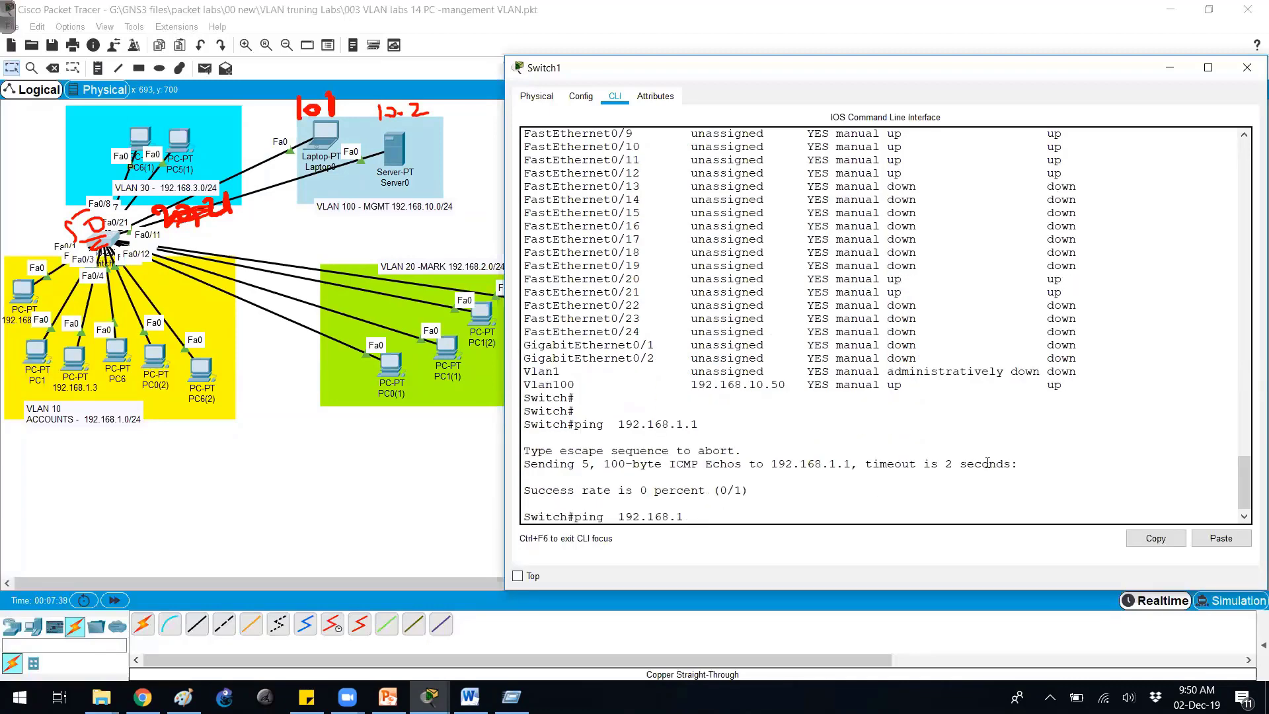
{"action": "type", "text": "10.1"}
{"action": "key", "text": "Return"}
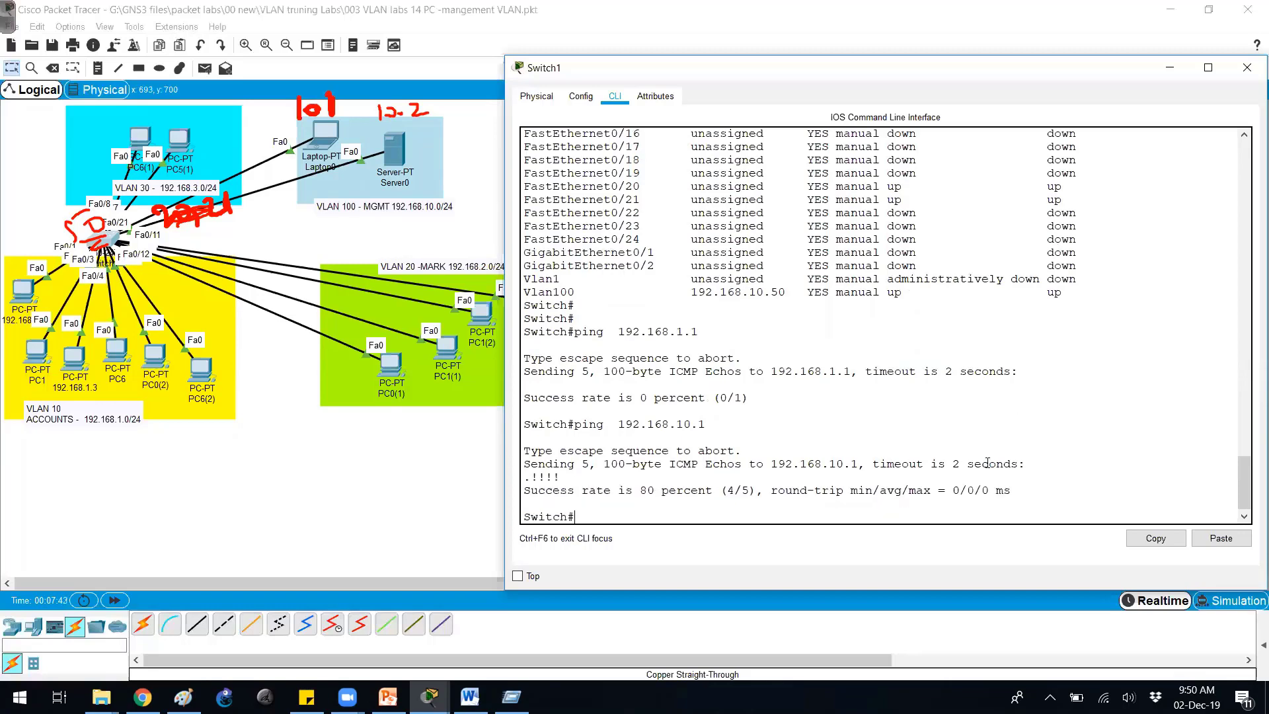
Ping the server at 192.168.10.2 twice.
{"action": "key", "text": "Return"}
{"action": "key", "text": "Return"}
{"action": "key", "text": "Up"}
{"action": "key", "text": "BackSpace"}
{"action": "type", "text": "2"}
{"action": "key", "text": "Return"}
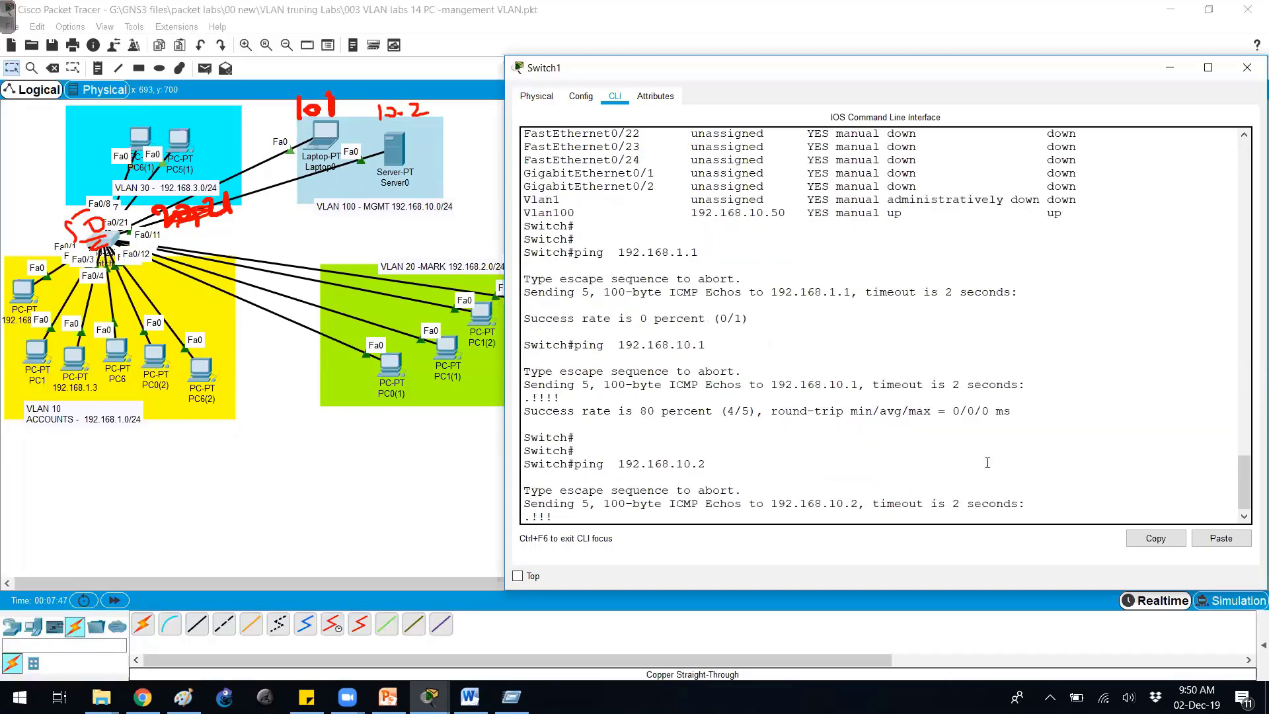
{"action": "key", "text": "Return"}
{"action": "key", "text": "Up"}
{"action": "key", "text": "Return"}
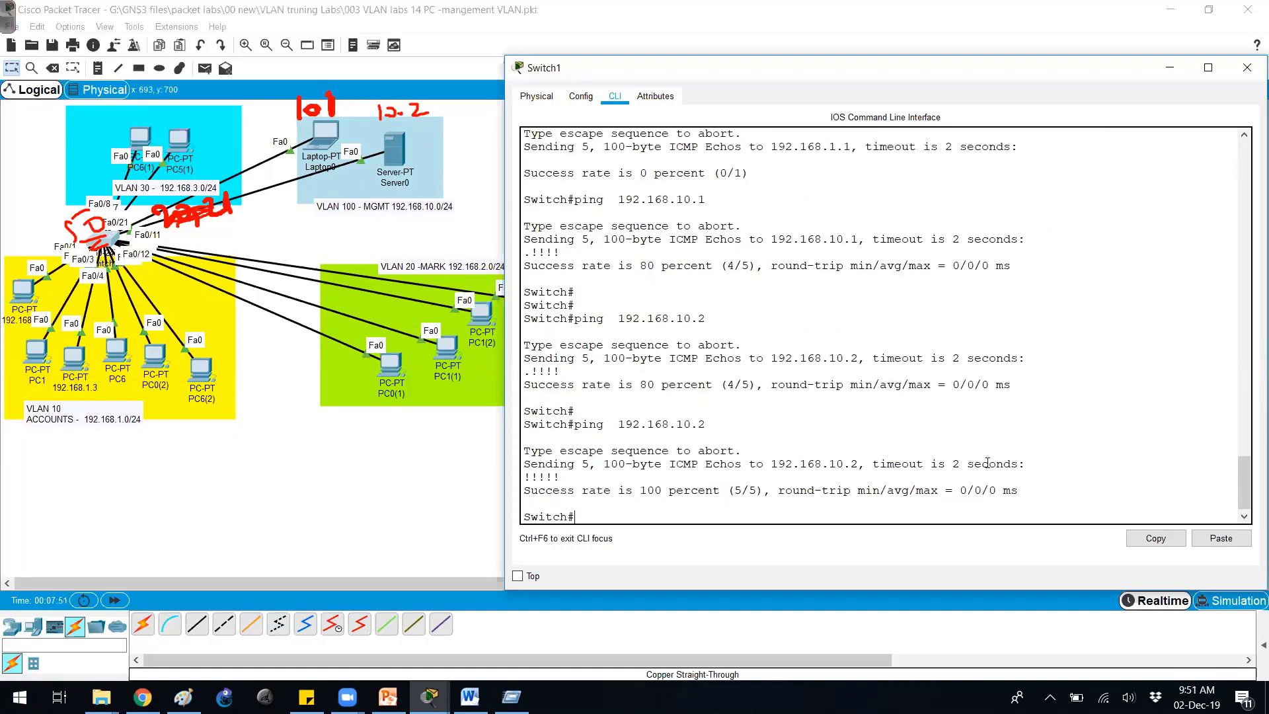
{"action": "key", "text": "ctrl+2"}
Draw annotations on the screen, then clear them all.
{"action": "key", "text": "e"}
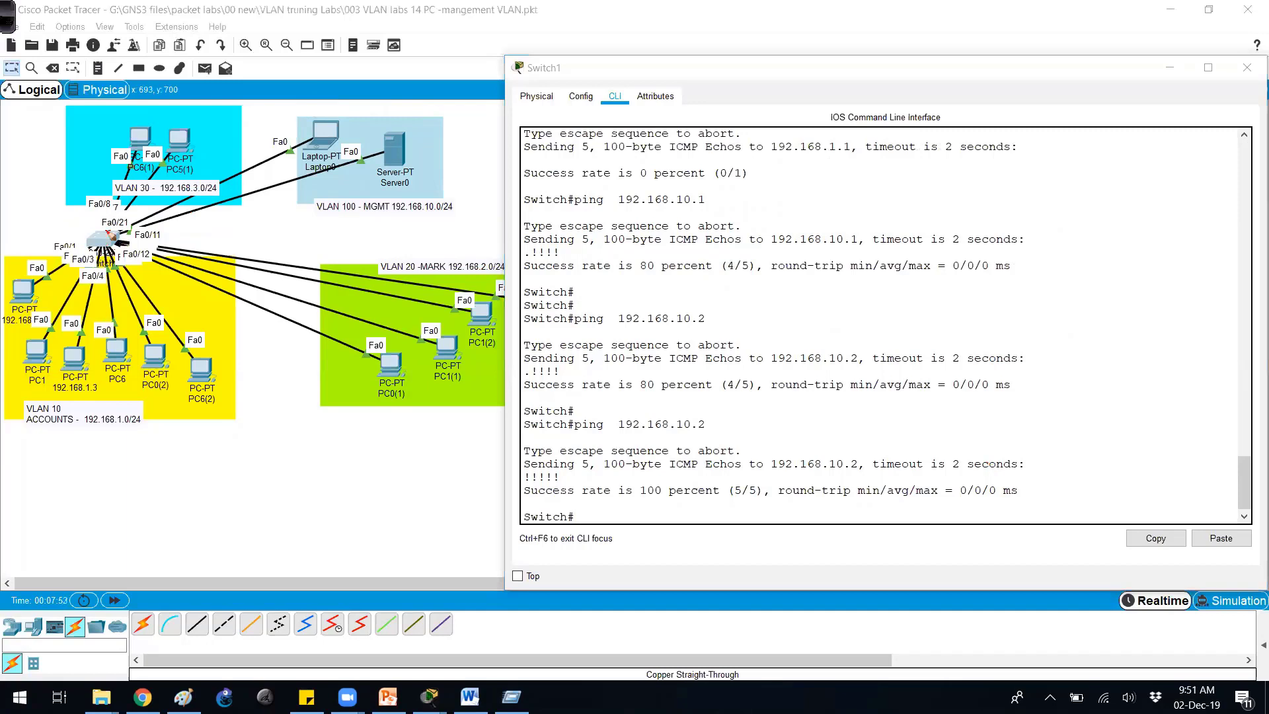
{"action": "mouse_move", "coordinate": [117, 260]}
{"action": "left_mouse_down"}
{"action": "mouse_move", "coordinate": [88, 225]}
{"action": "mouse_move", "coordinate": [138, 261]}
{"action": "mouse_move", "coordinate": [204, 231]}
{"action": "left_mouse_up"}
{"action": "left_click_drag", "start_coordinate": [322, 144], "coordinate": [198, 193]}
{"action": "left_click_drag", "start_coordinate": [218, 207], "coordinate": [362, 173]}
{"action": "key", "text": "g"}
{"action": "mouse_move", "coordinate": [160, 252]}
{"action": "left_mouse_down"}
{"action": "mouse_move", "coordinate": [135, 260]}
{"action": "mouse_move", "coordinate": [215, 256]}
{"action": "mouse_move", "coordinate": [372, 324]}
{"action": "mouse_move", "coordinate": [339, 339]}
{"action": "mouse_move", "coordinate": [337, 321]}
{"action": "mouse_move", "coordinate": [335, 350]}
{"action": "mouse_move", "coordinate": [308, 355]}
{"action": "left_mouse_up"}
{"action": "key", "text": "r"}
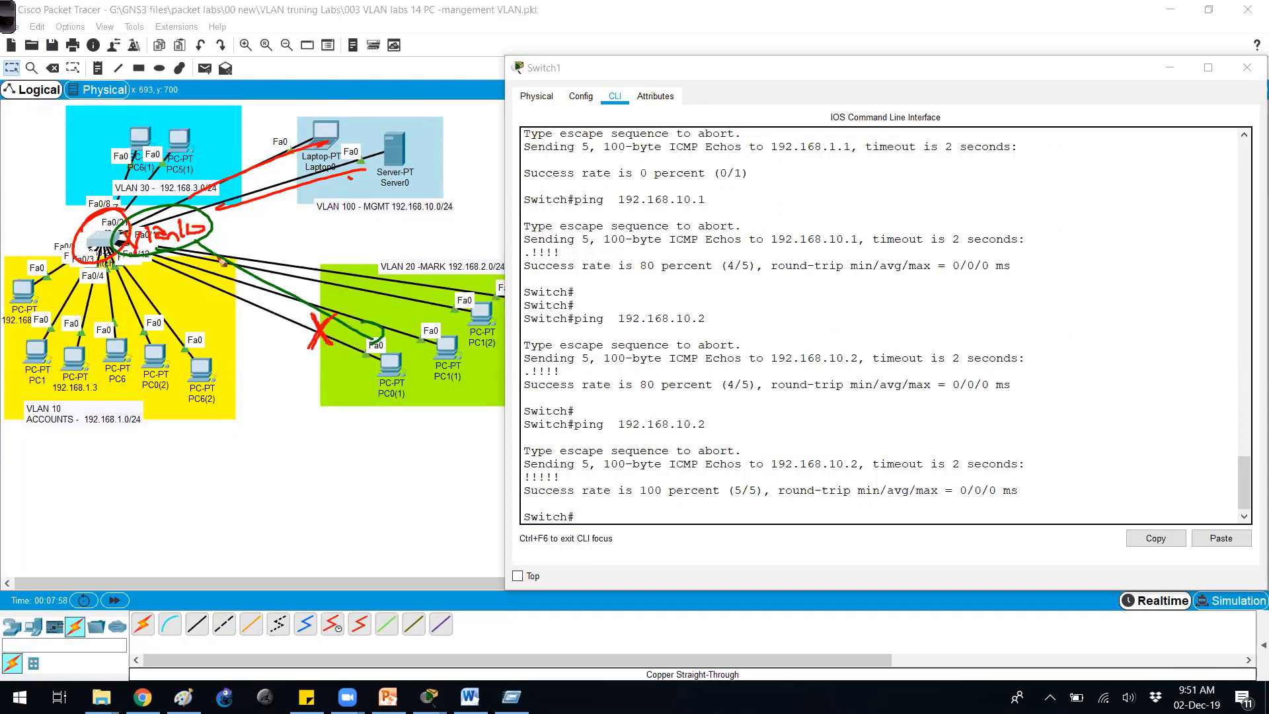
{"action": "key", "text": "Escape"}
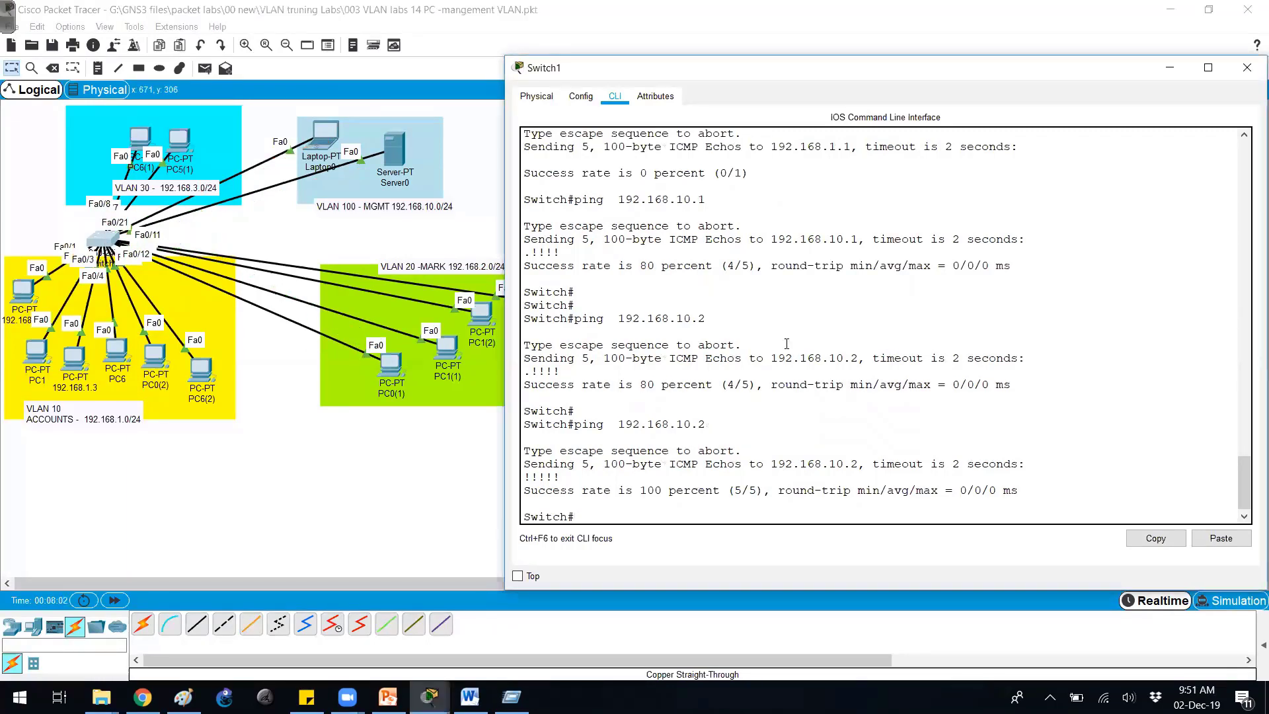
Run show ip int br and highlight Vlan100's address 192.168.10.50.
{"action": "key", "text": "Return"}
{"action": "key", "text": "Return"}
{"action": "type", "text": "show ip int br"}
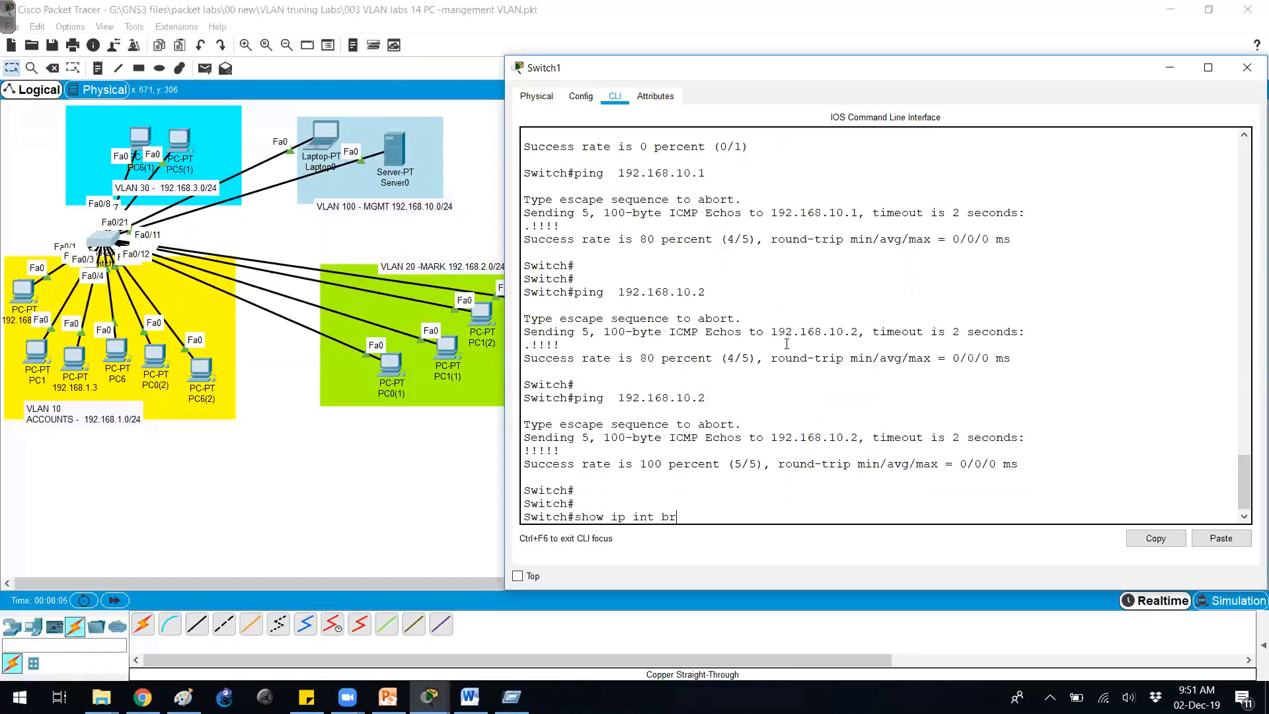
{"action": "key", "text": "Return"}
{"action": "key", "text": "space"}
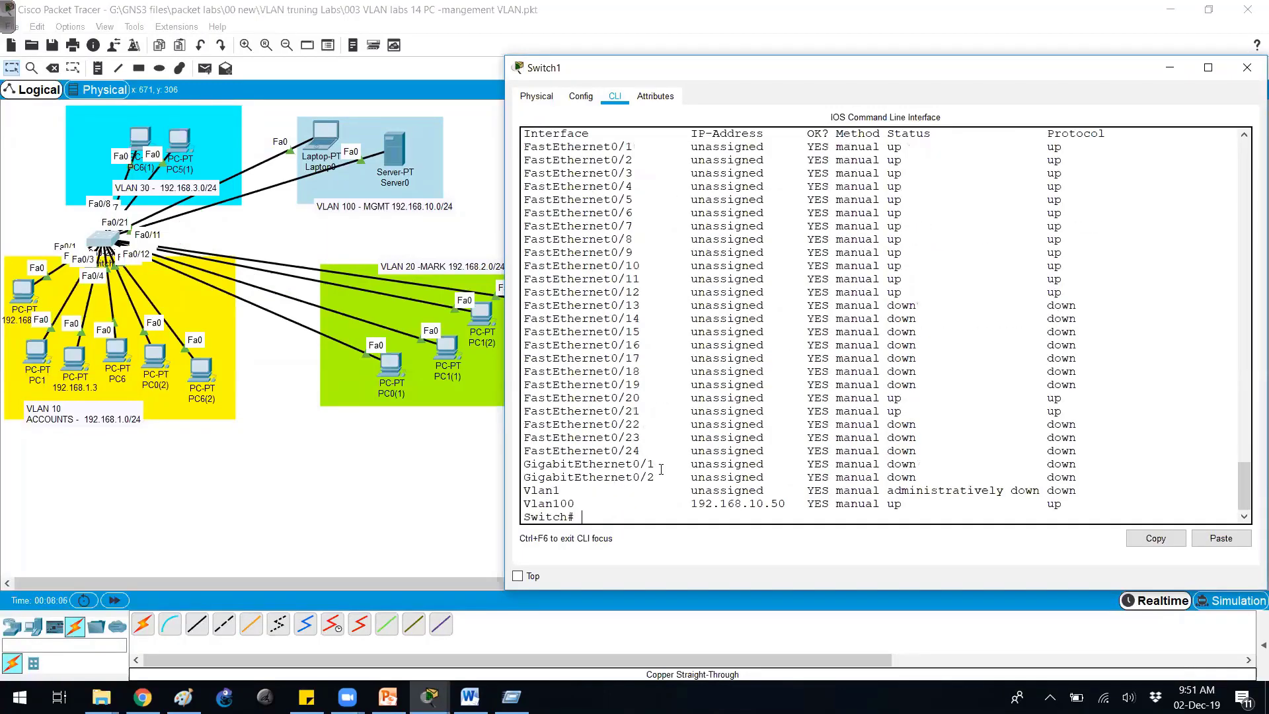
{"action": "left_click_drag", "start_coordinate": [678, 507], "coordinate": [852, 505]}
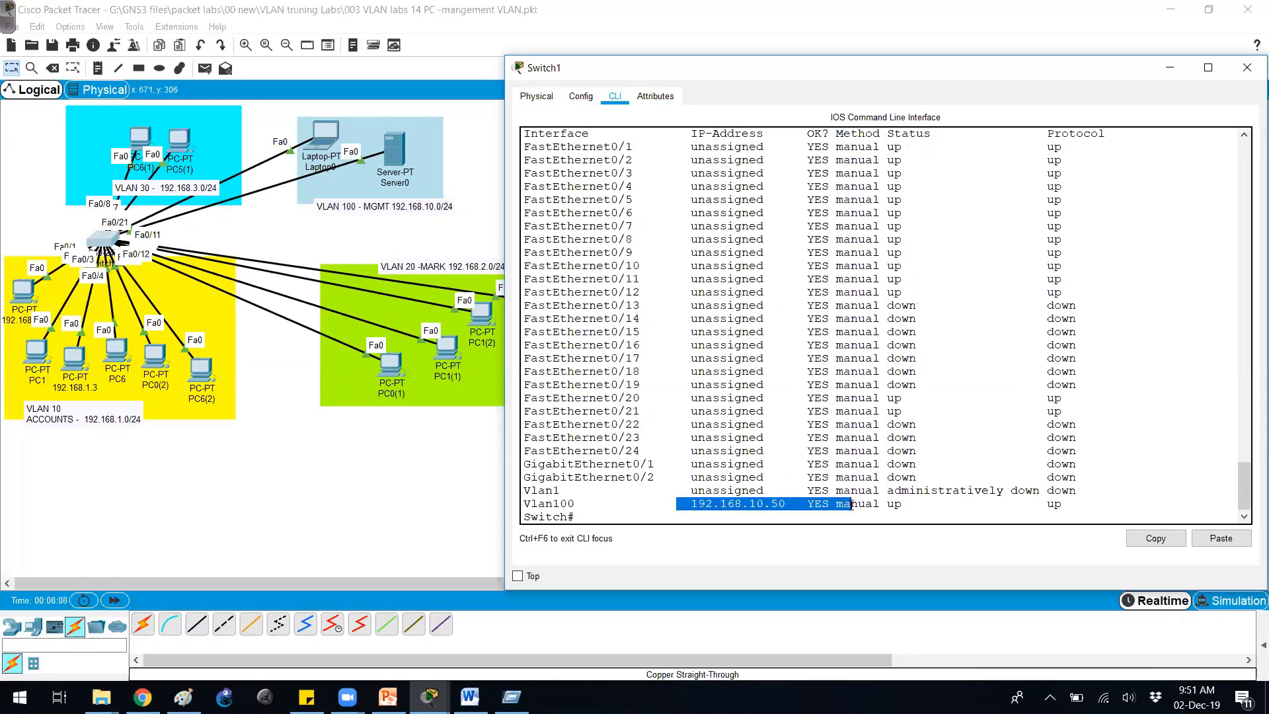
{"action": "left_click", "coordinate": [767, 481]}
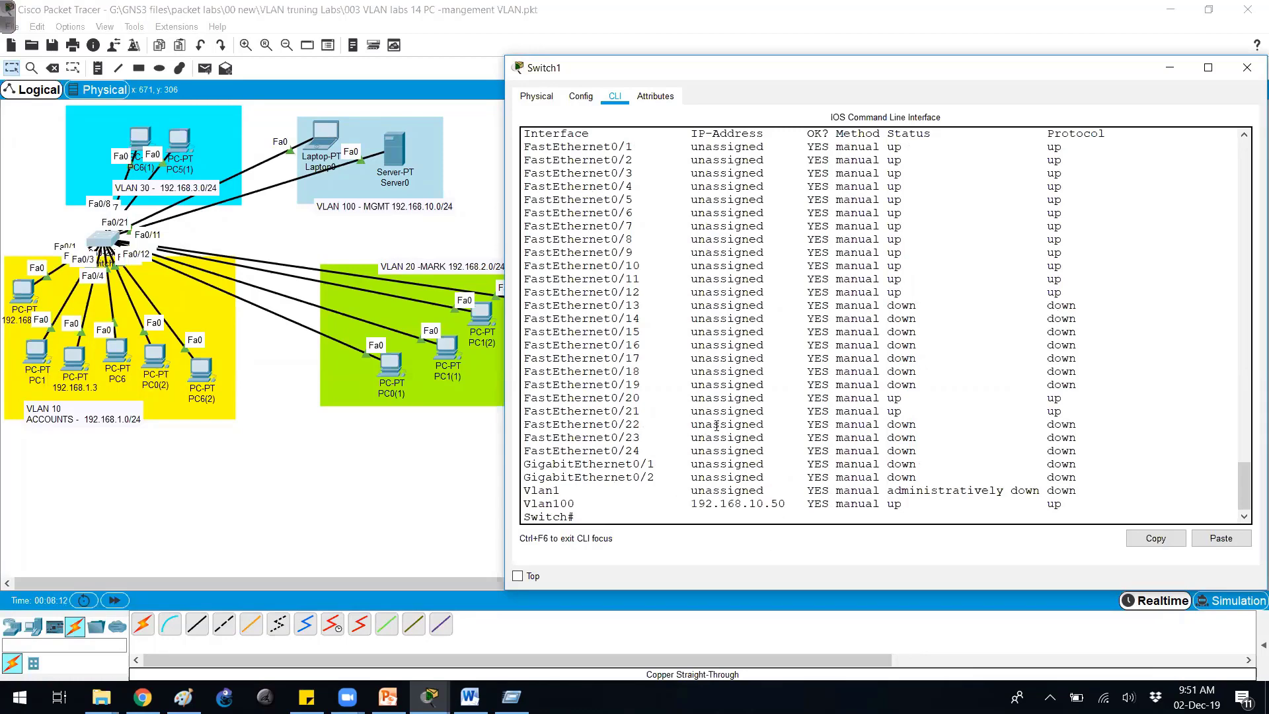
Set a login password on Switch1's VTY lines 0–4 and require login.
{"action": "key", "text": "Return"}
{"action": "key", "text": "Return"}
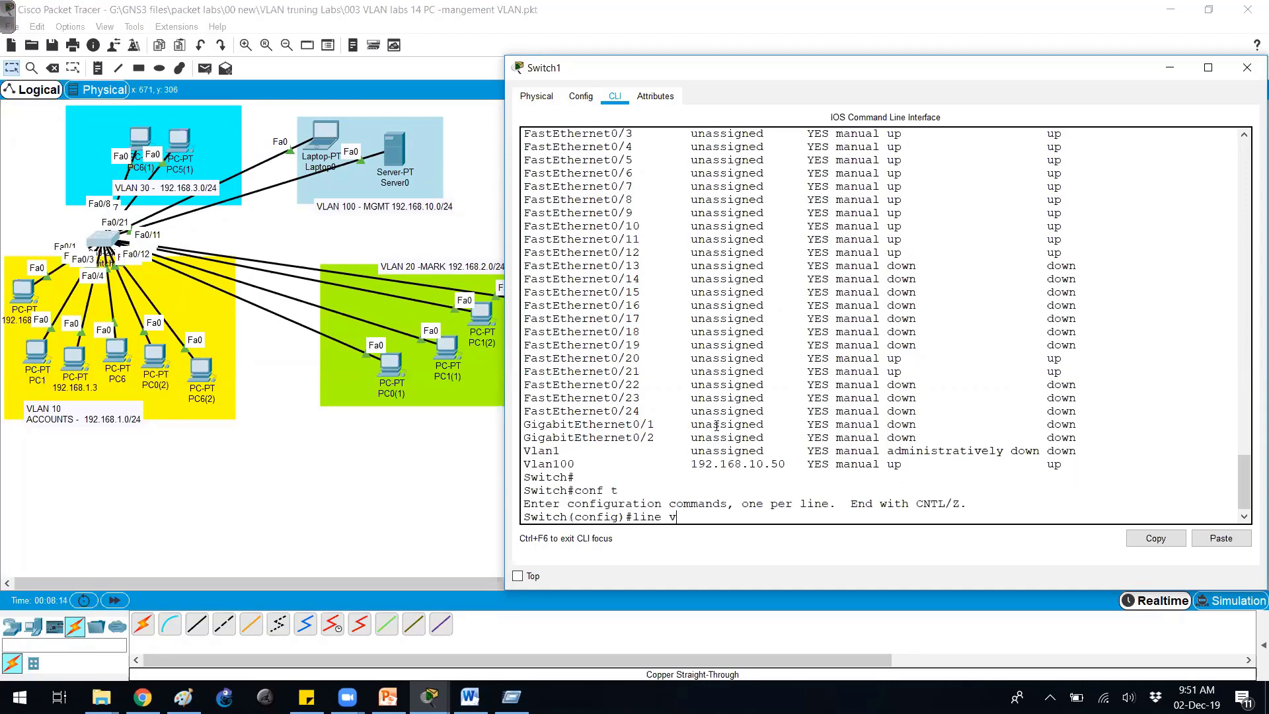
{"action": "key", "text": "Return"}
{"action": "key", "text": "Tab"}
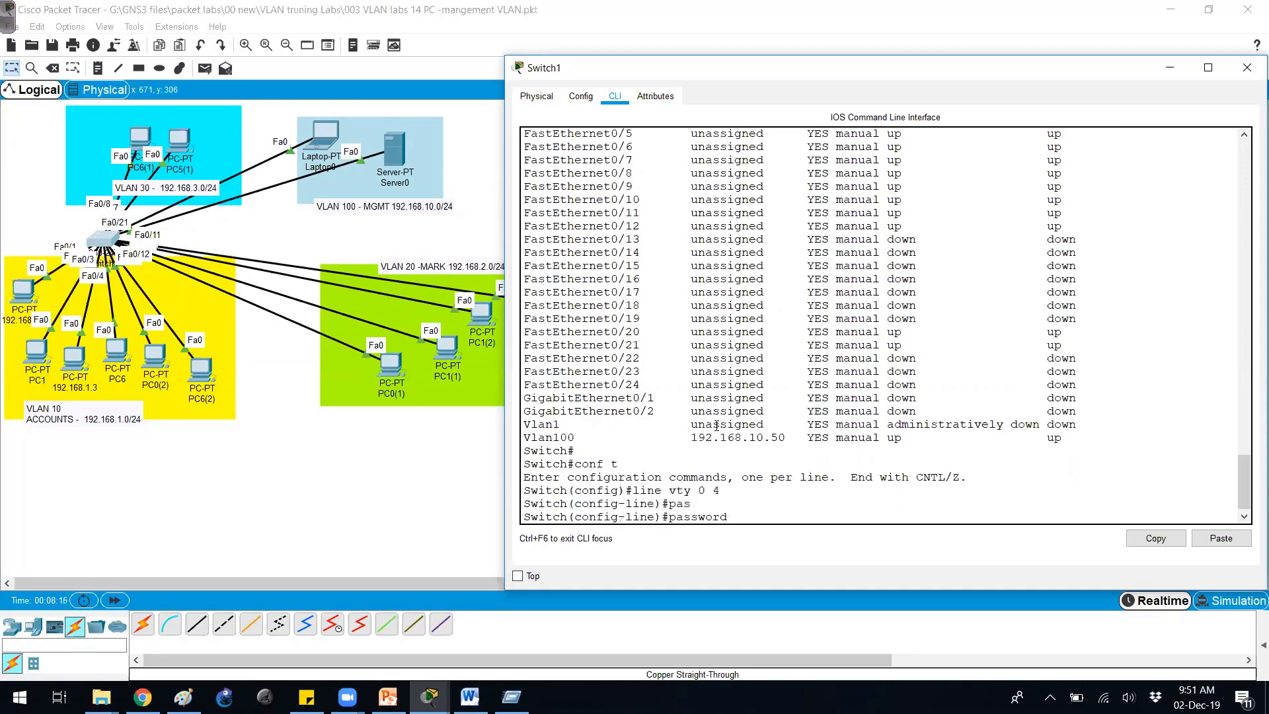
{"action": "key", "text": "Return"}
{"action": "key", "text": "Return"}
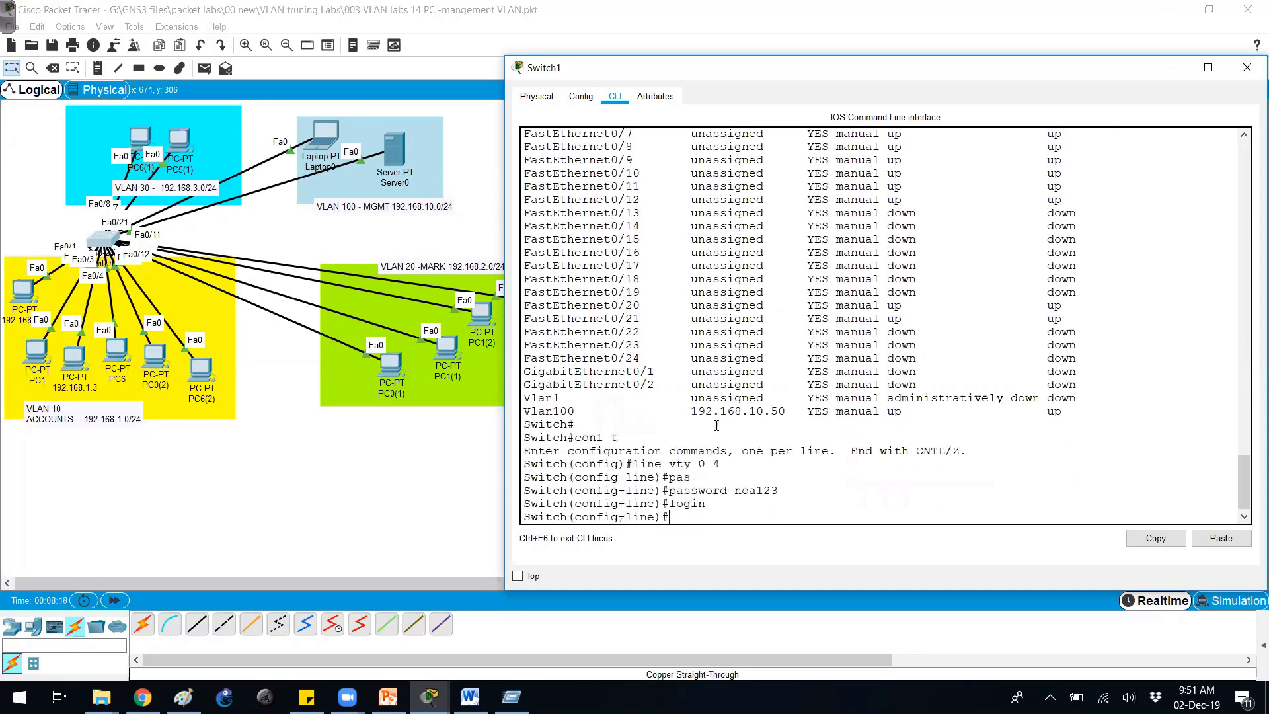
{"action": "key", "text": "Return"}
Set Switch1's enable secret, return to privileged mode, and close the switch window.
{"action": "key", "text": "Tab"}
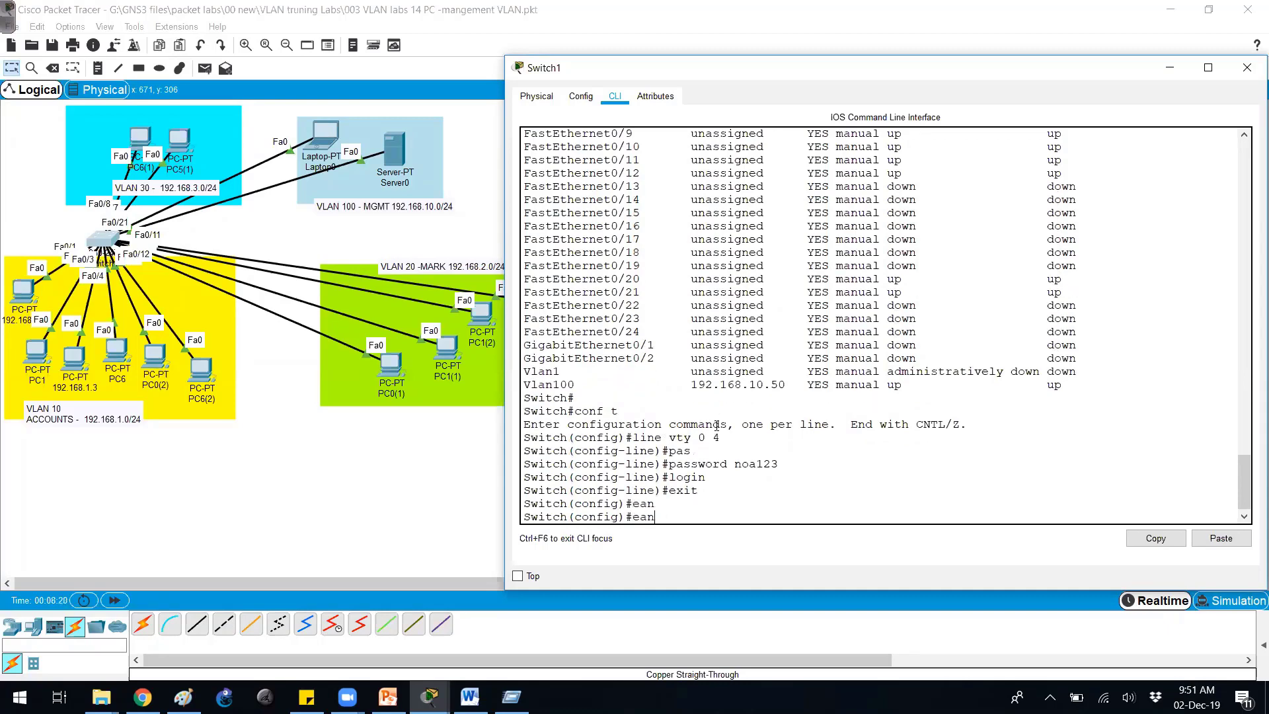
{"action": "key", "text": "BackSpace"}
{"action": "key", "text": "BackSpace"}
{"action": "key", "text": "Tab"}
{"action": "key", "text": "Tab"}
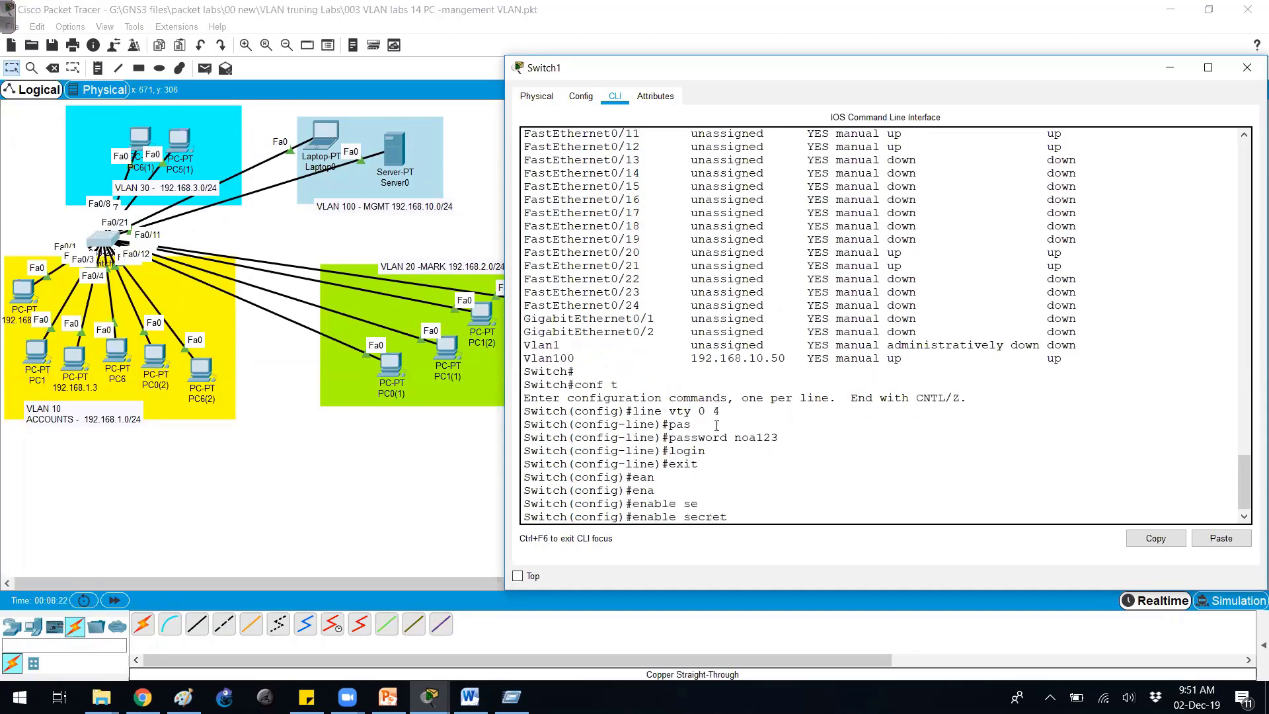
{"action": "key", "text": "Return"}
{"action": "key", "text": "Return"}
{"action": "key", "text": "Return"}
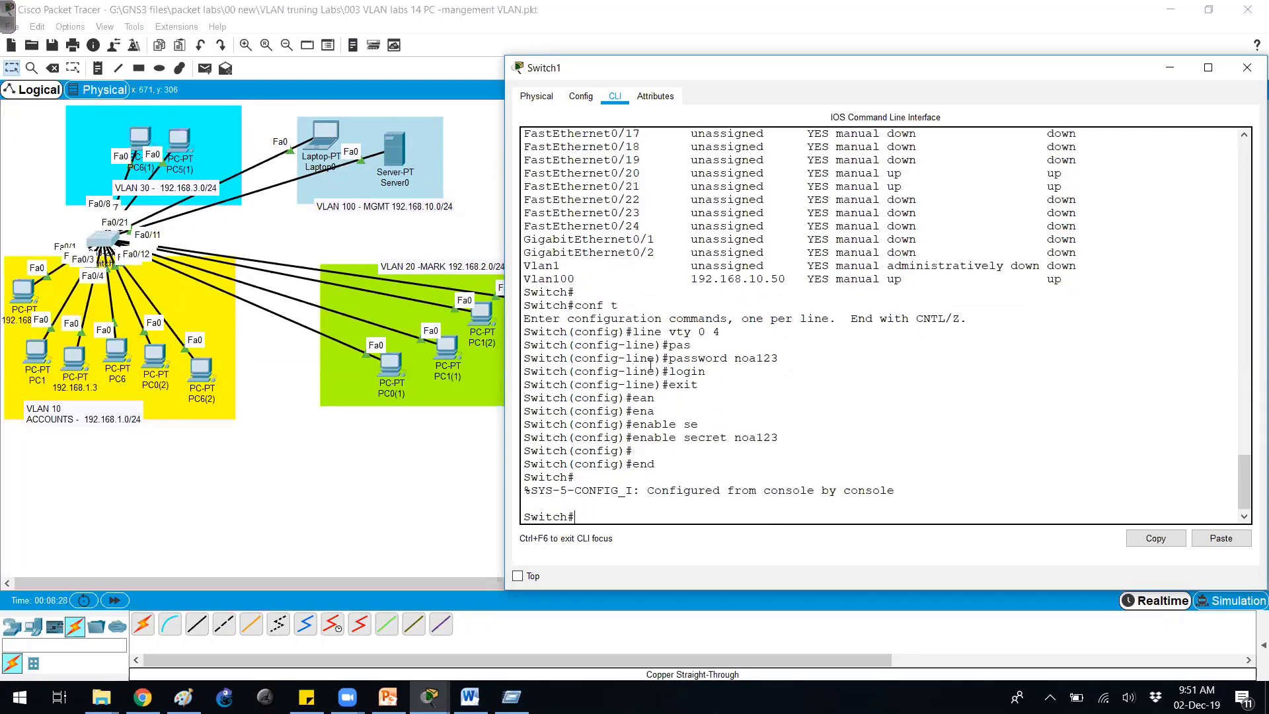
{"action": "left_click", "coordinate": [322, 184]}
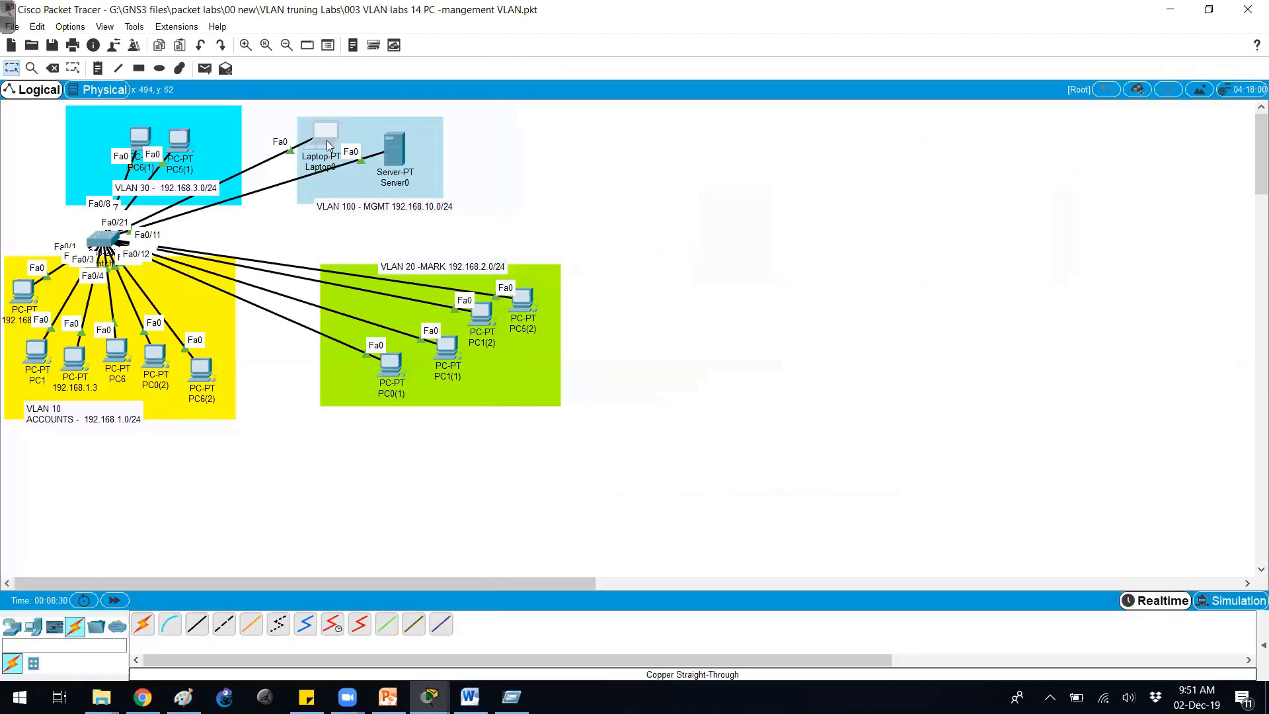
Run ipconfig in Laptop0's command prompt and highlight its 192.168.10.1 address.
{"action": "left_click", "coordinate": [326, 140]}
{"action": "left_click", "coordinate": [616, 120]}
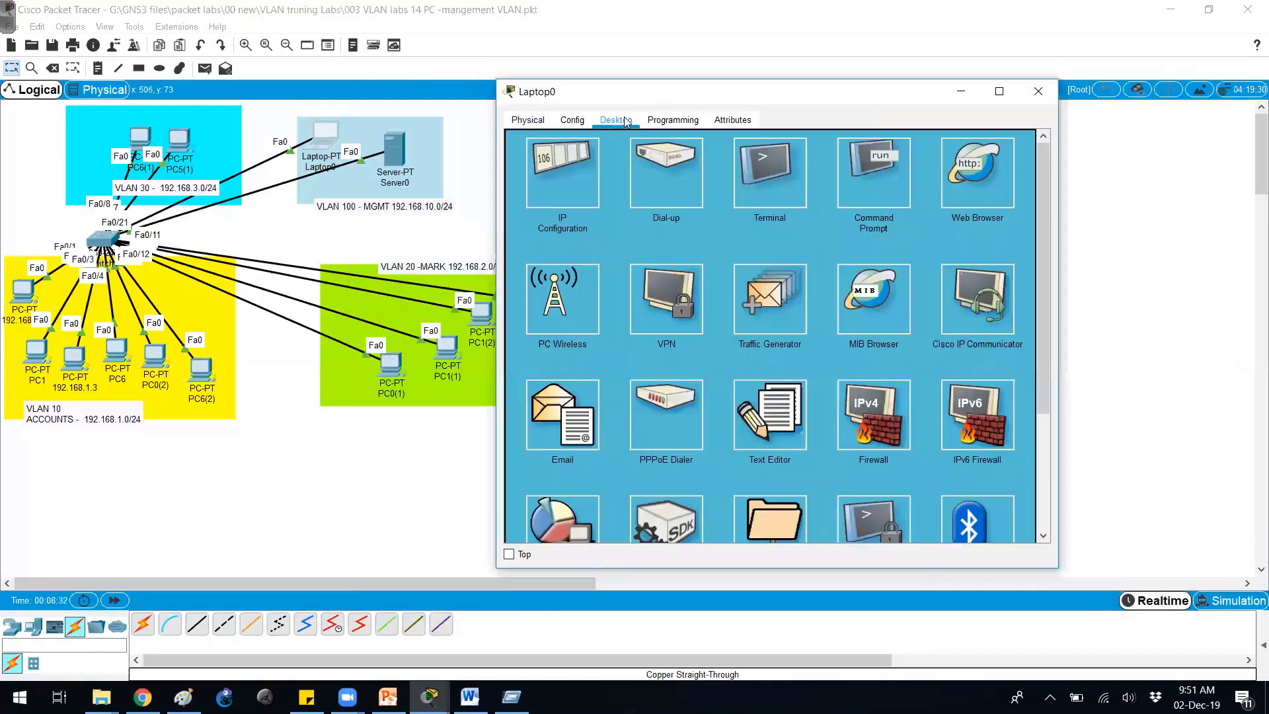
{"action": "left_click_drag", "start_coordinate": [648, 98], "coordinate": [705, 97]}
{"action": "left_click", "coordinate": [938, 200]}
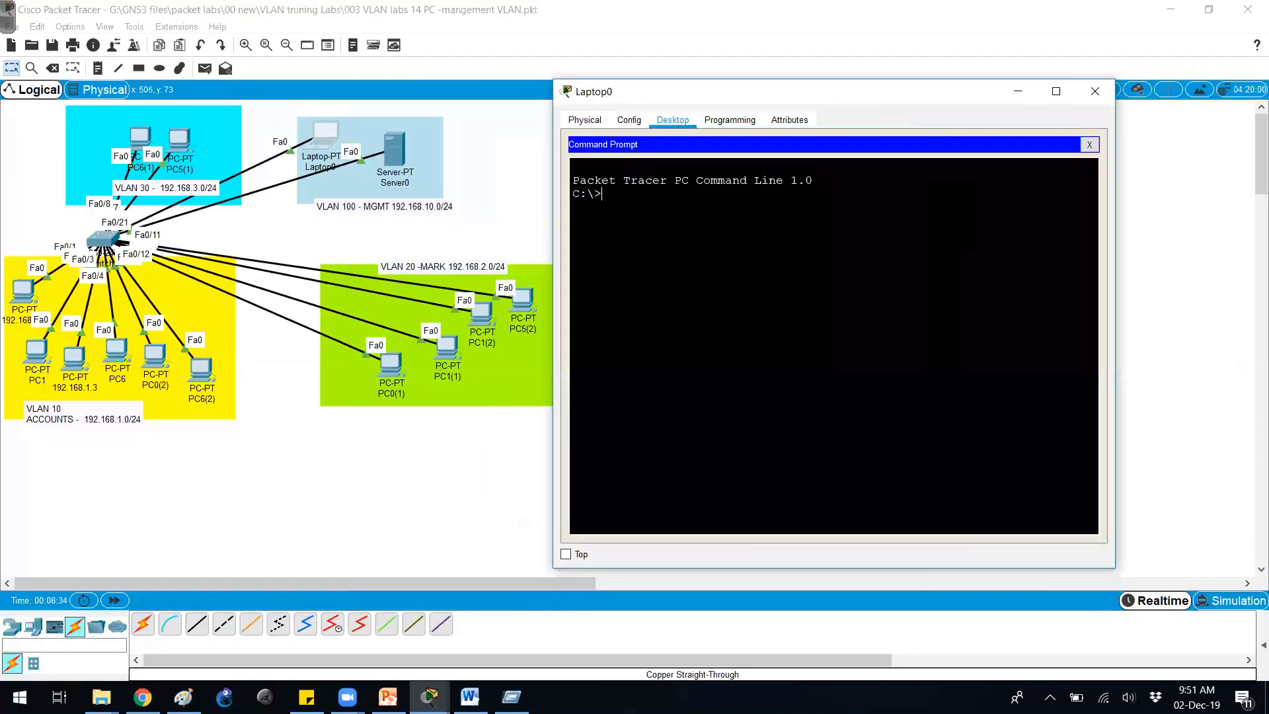
{"action": "type", "text": "ipconfig"}
{"action": "key", "text": "Return"}
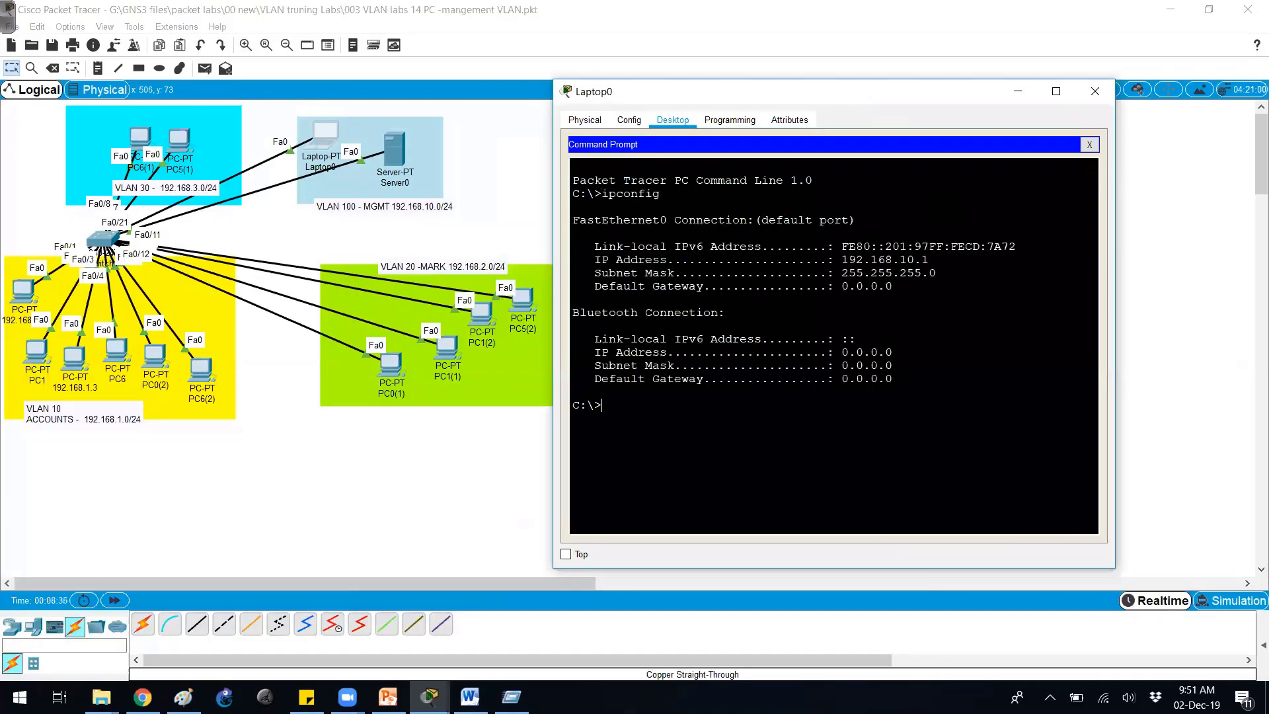
{"action": "left_click_drag", "start_coordinate": [928, 260], "coordinate": [878, 260]}
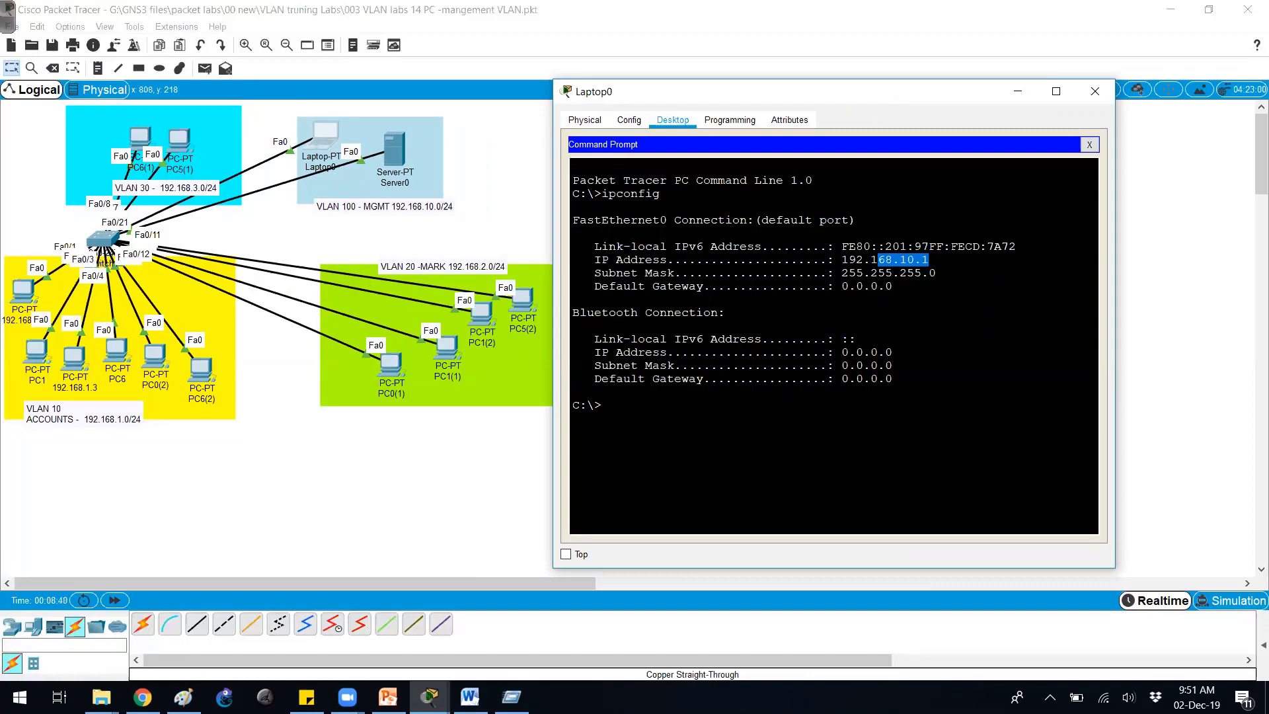
Ping 192.168.1.50, stop the failing ping, and re-ping the corrected address 192.168.10.50.
{"action": "type", "text": "pi"}
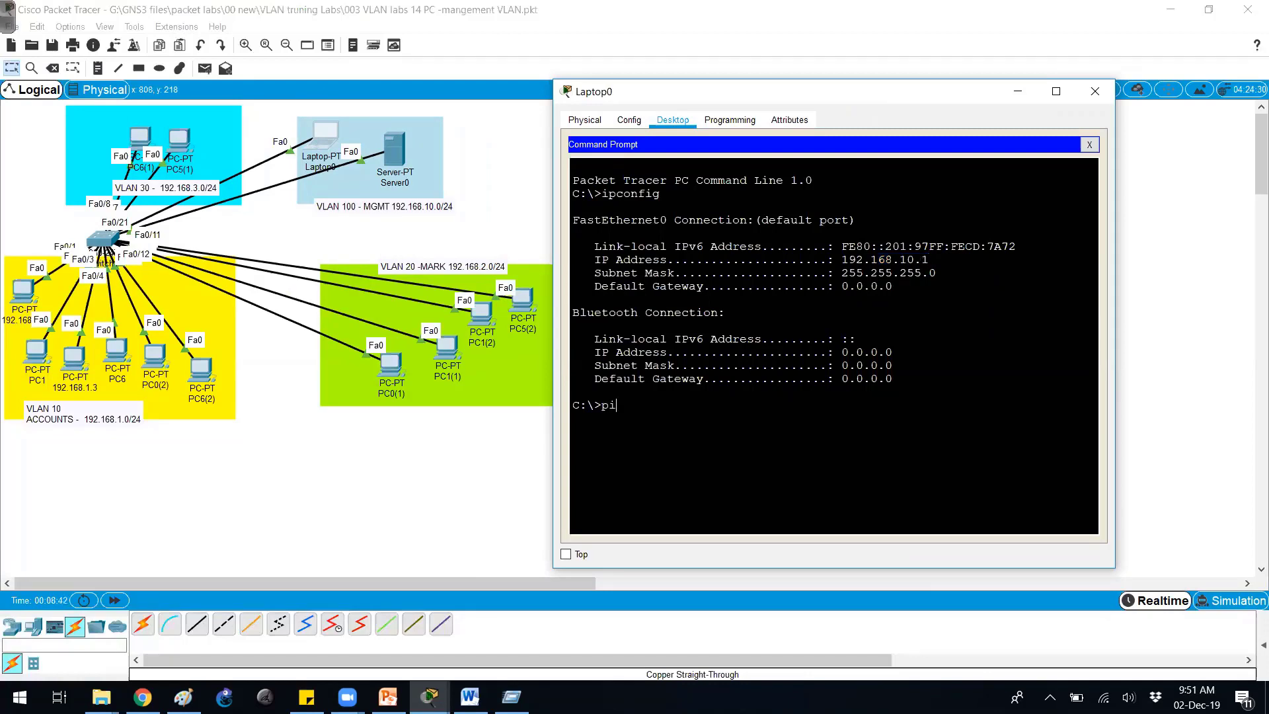
{"action": "type", "text": "ng  192.168.1.50"}
{"action": "key", "text": "Return"}
{"action": "key", "text": "ctrl+2"}
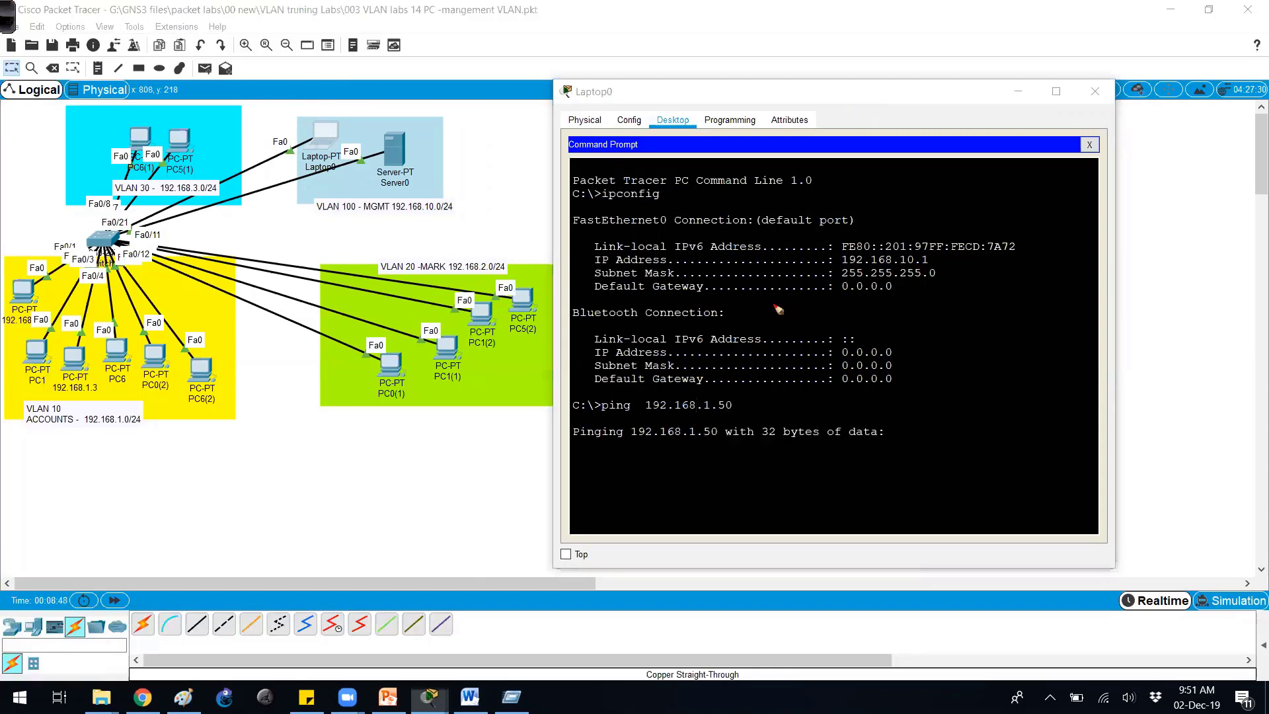
{"action": "mouse_move", "coordinate": [125, 221]}
{"action": "left_mouse_down"}
{"action": "mouse_move", "coordinate": [138, 252]}
{"action": "mouse_move", "coordinate": [144, 235]}
{"action": "mouse_move", "coordinate": [195, 238]}
{"action": "mouse_move", "coordinate": [307, 210]}
{"action": "mouse_move", "coordinate": [301, 235]}
{"action": "mouse_move", "coordinate": [273, 232]}
{"action": "left_mouse_up"}
{"action": "key", "text": "g"}
{"action": "key", "text": "r"}
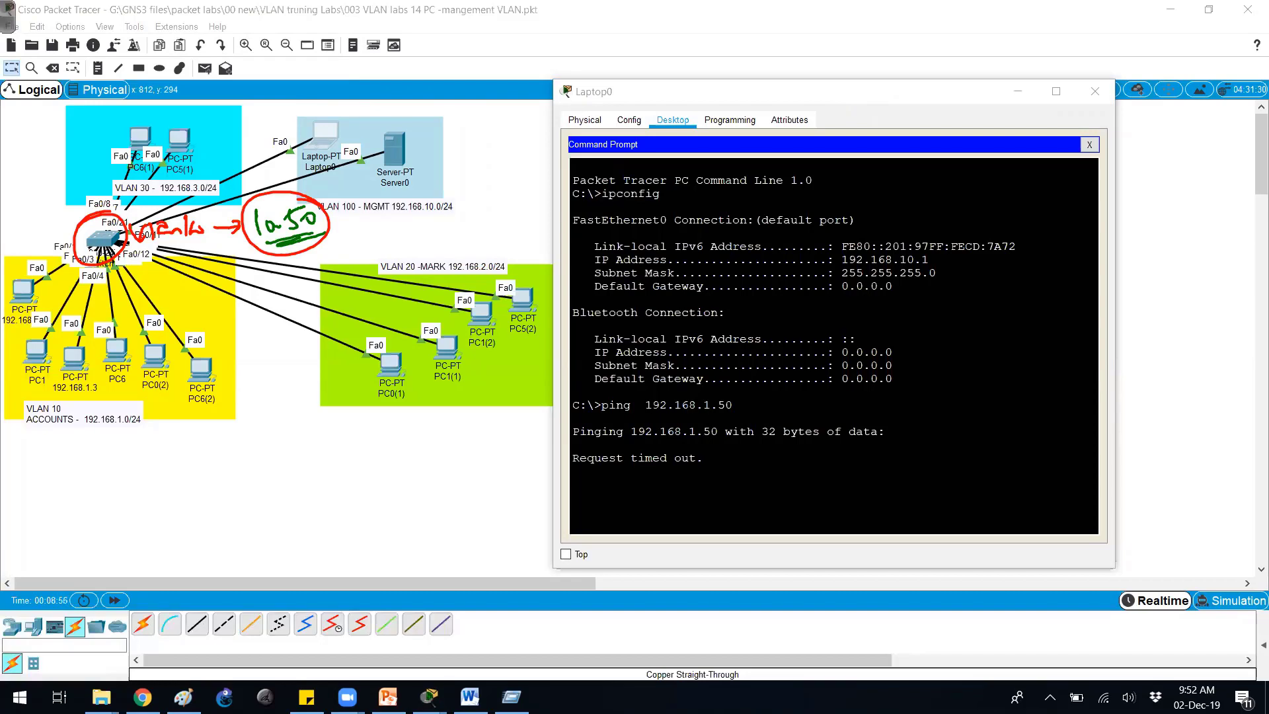
{"action": "key", "text": "Escape"}
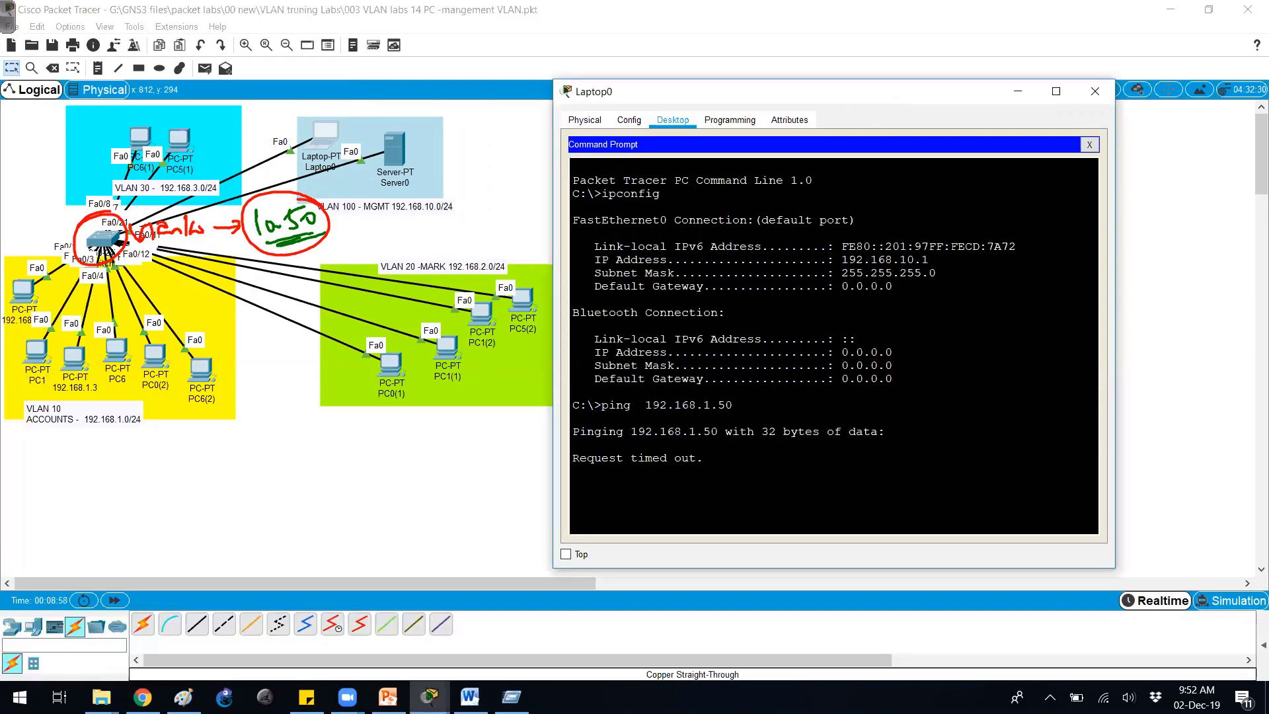
{"action": "key", "text": "ctrl+c"}
{"action": "key", "text": "Up"}
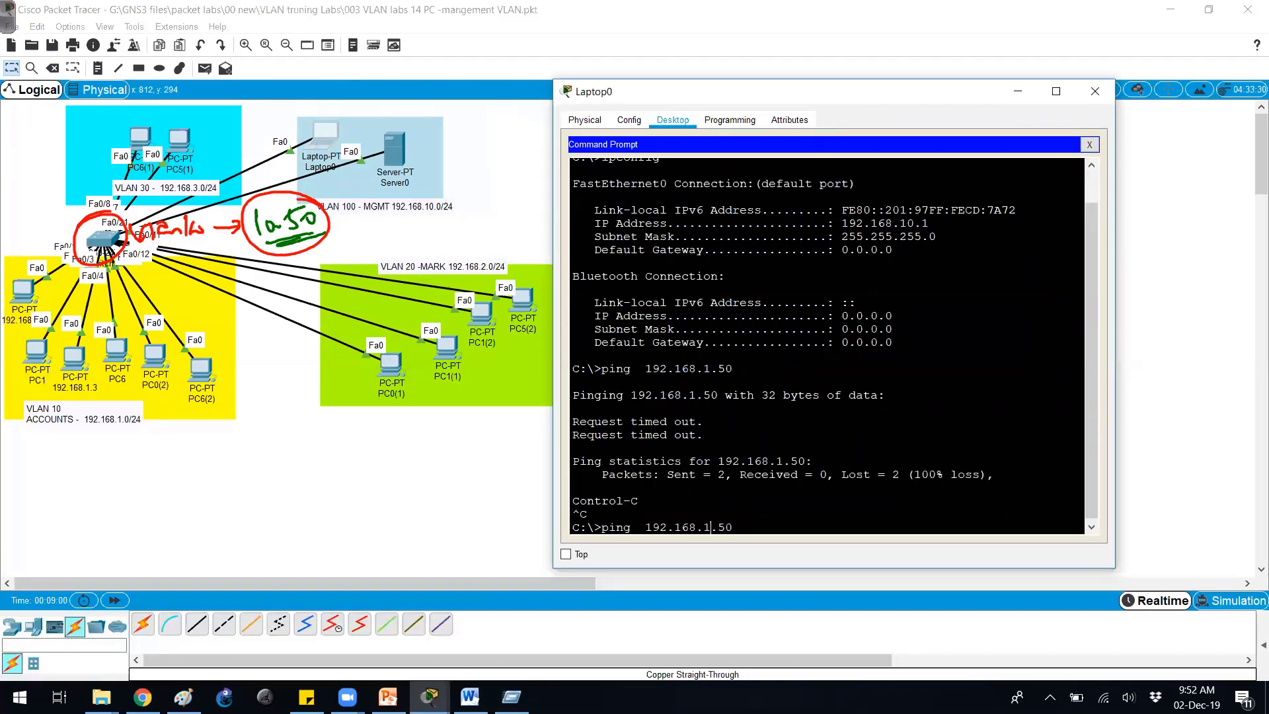
{"action": "key", "text": "Left"}
{"action": "key", "text": "Left"}
{"action": "key", "text": "Left"}
{"action": "type", "text": "0"}
{"action": "key", "text": "Return"}
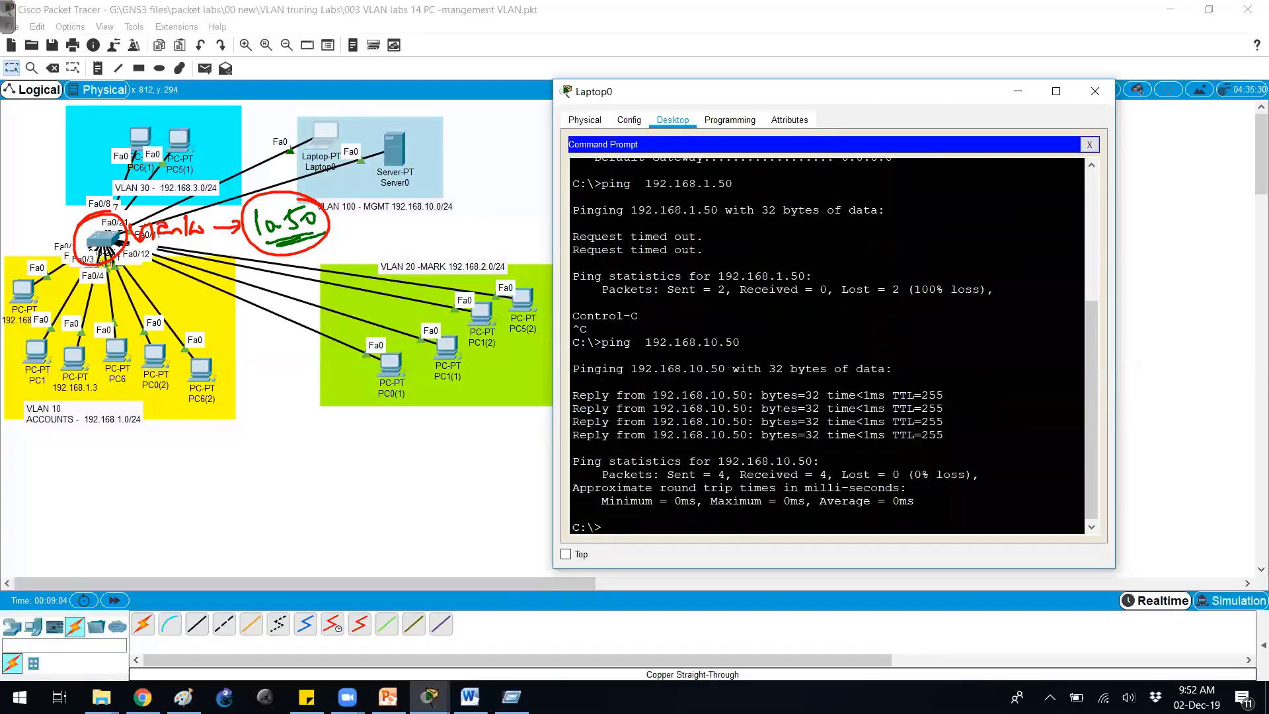
Telnet from Laptop0 to 192.168.10.50 and log in with the VTY password and enable secret.
{"action": "key", "text": "Return"}
{"action": "key", "text": "Return"}
{"action": "type", "text": "telnet "}
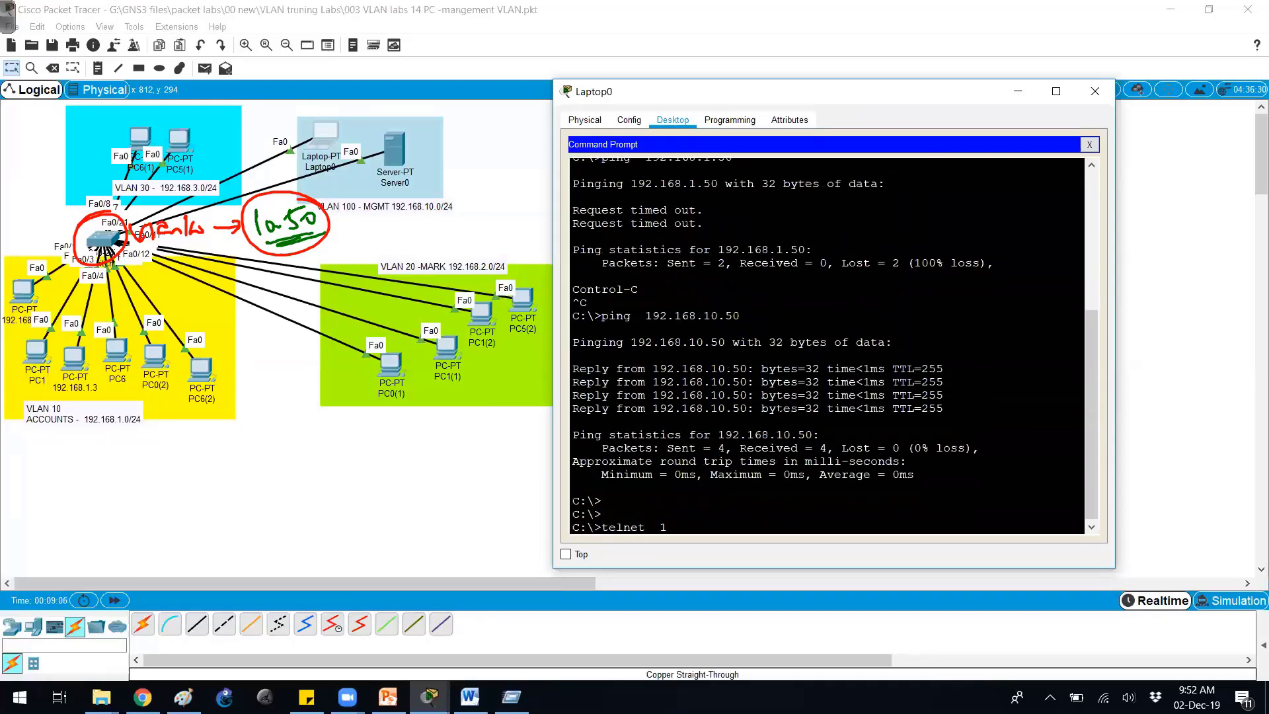
{"action": "type", "text": " 192.168.10.50"}
{"action": "key", "text": "Return"}
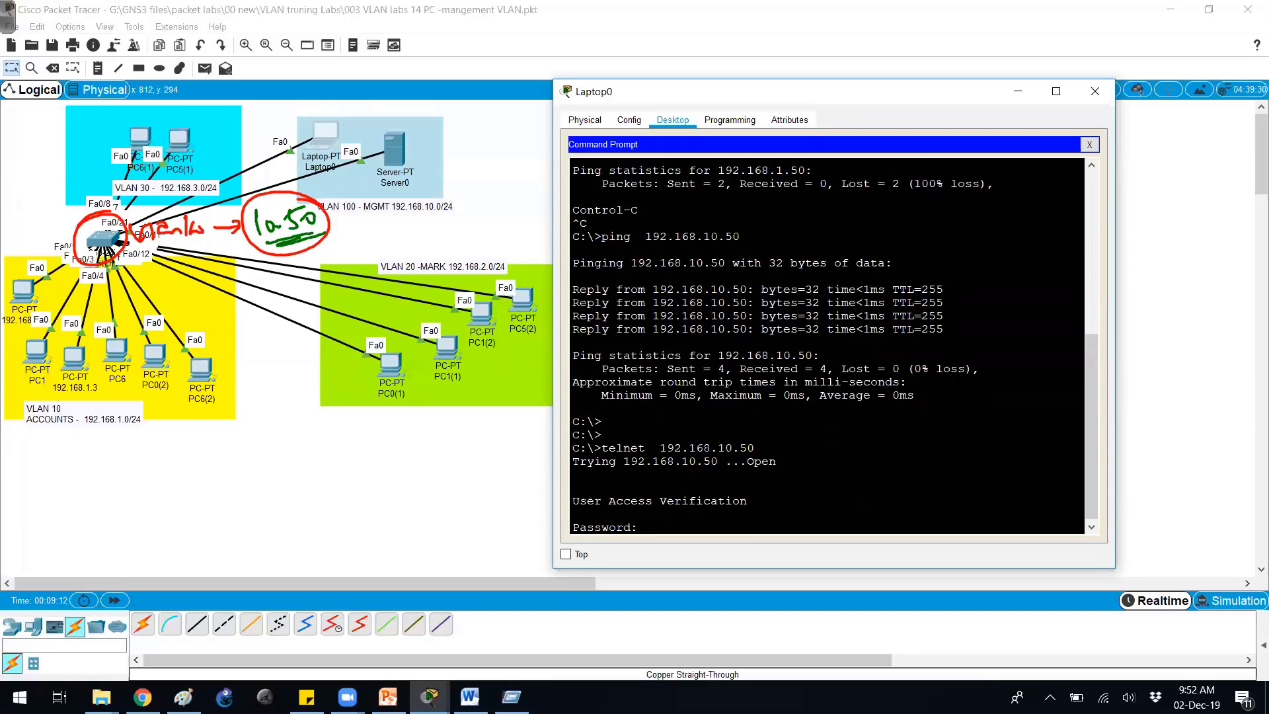
{"action": "key", "text": "Return"}
{"action": "type", "text": "en"}
{"action": "key", "text": "Tab"}
{"action": "key", "text": "Return"}
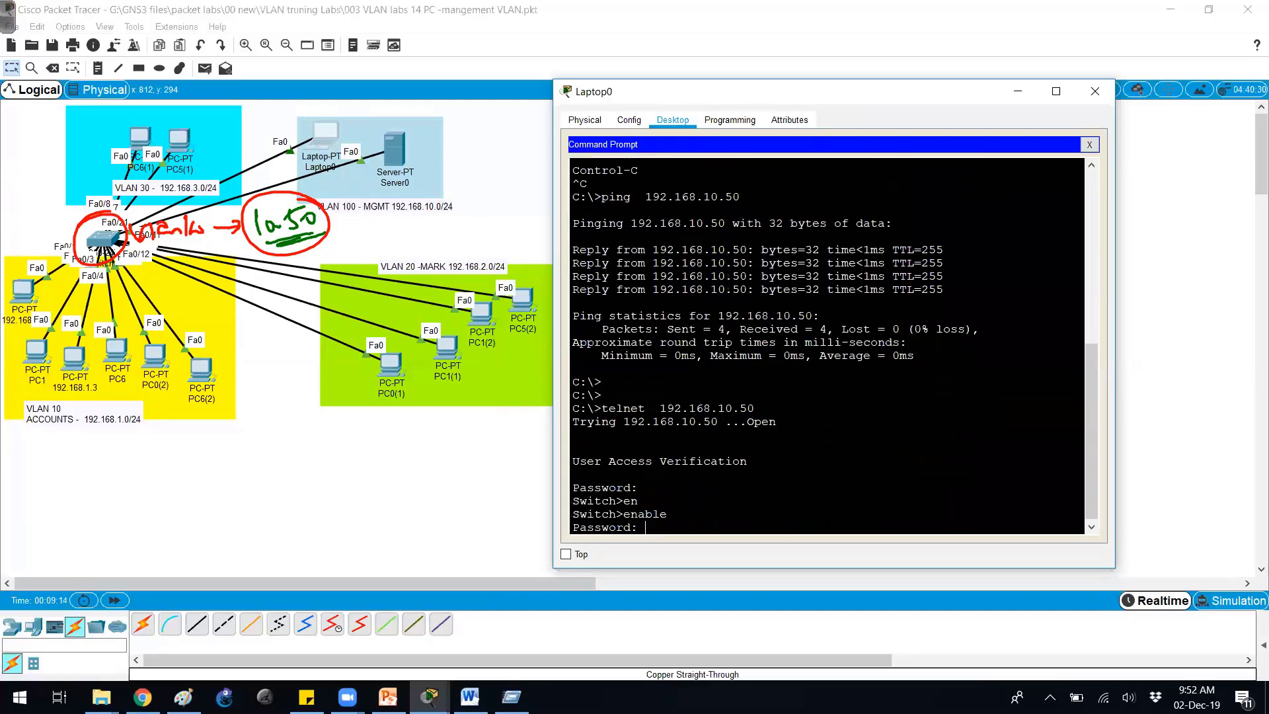
{"action": "key", "text": "Return"}
Run show mac-address-table on the switch, showing VLAN 100 entries on Fa0/20 and Fa0/21.
{"action": "key", "text": "Return"}
{"action": "key", "text": "Return"}
{"action": "key", "text": "Return"}
{"action": "type", "text": "show "}
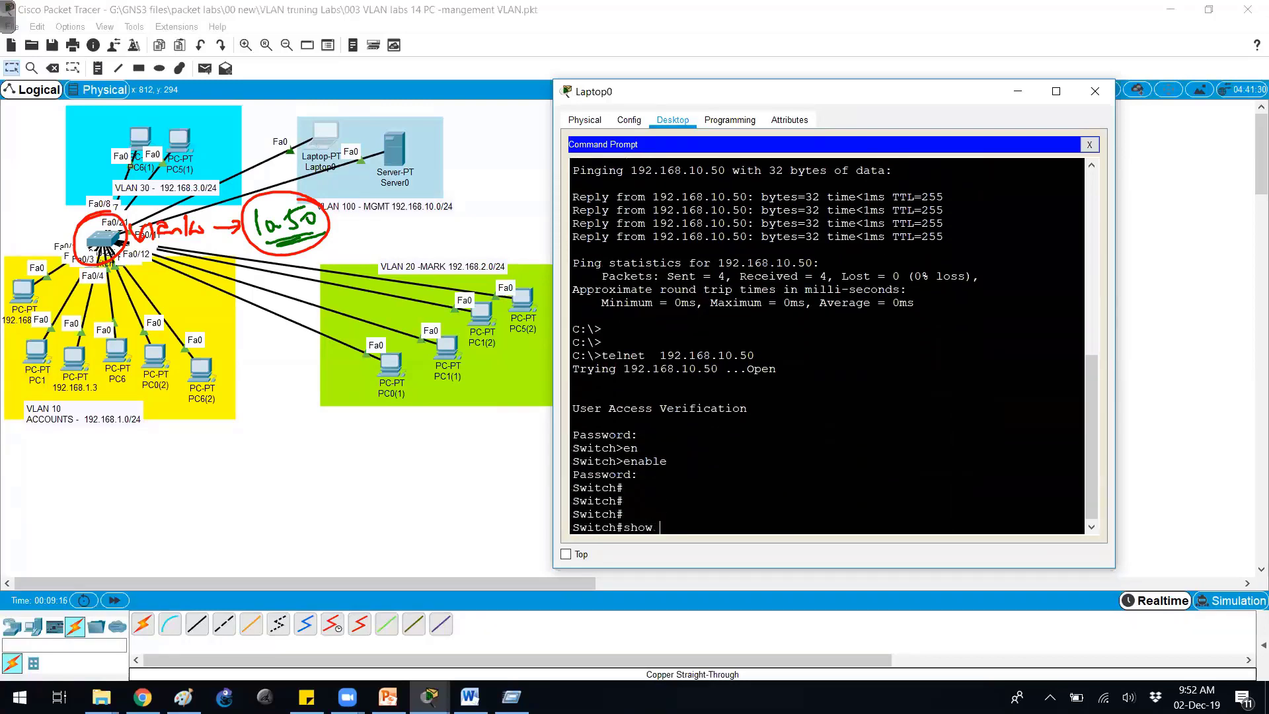
{"action": "type", "text": "mac"}
{"action": "key", "text": "Tab"}
{"action": "type", "text": "-ad"}
{"action": "key", "text": "Tab"}
{"action": "key", "text": "Return"}
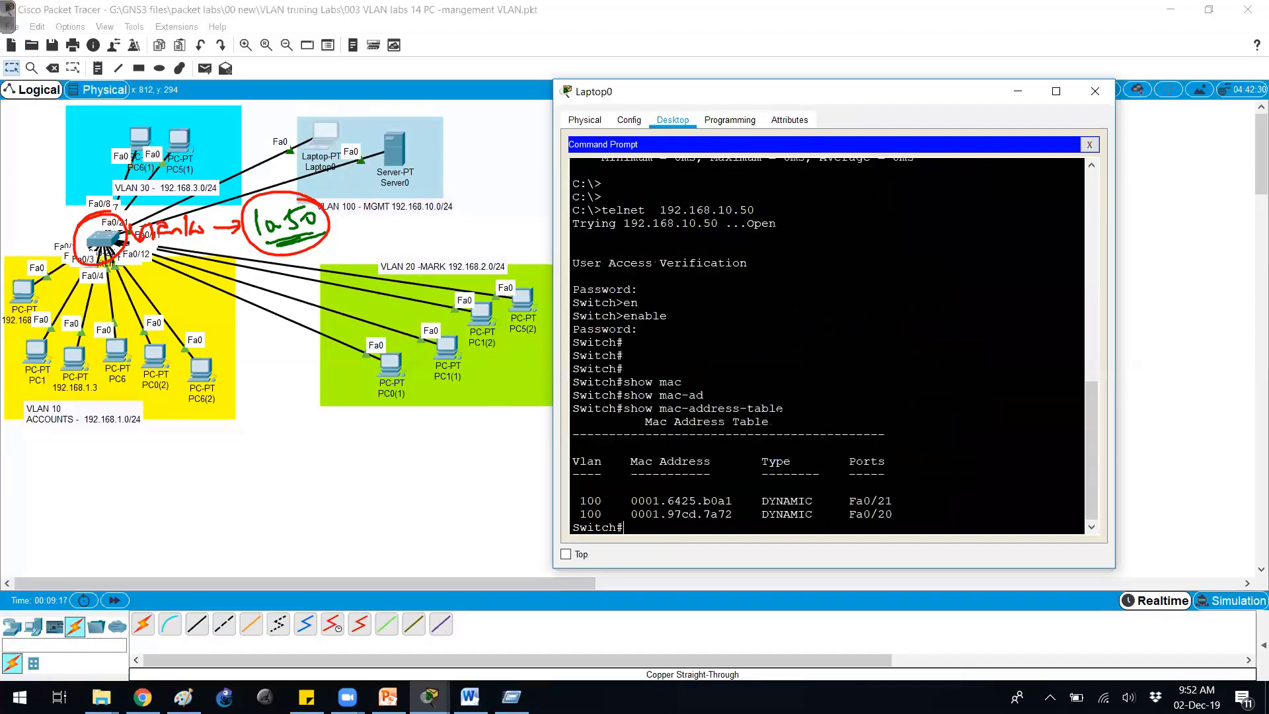
{"action": "left_click_drag", "start_coordinate": [636, 408], "coordinate": [791, 409]}
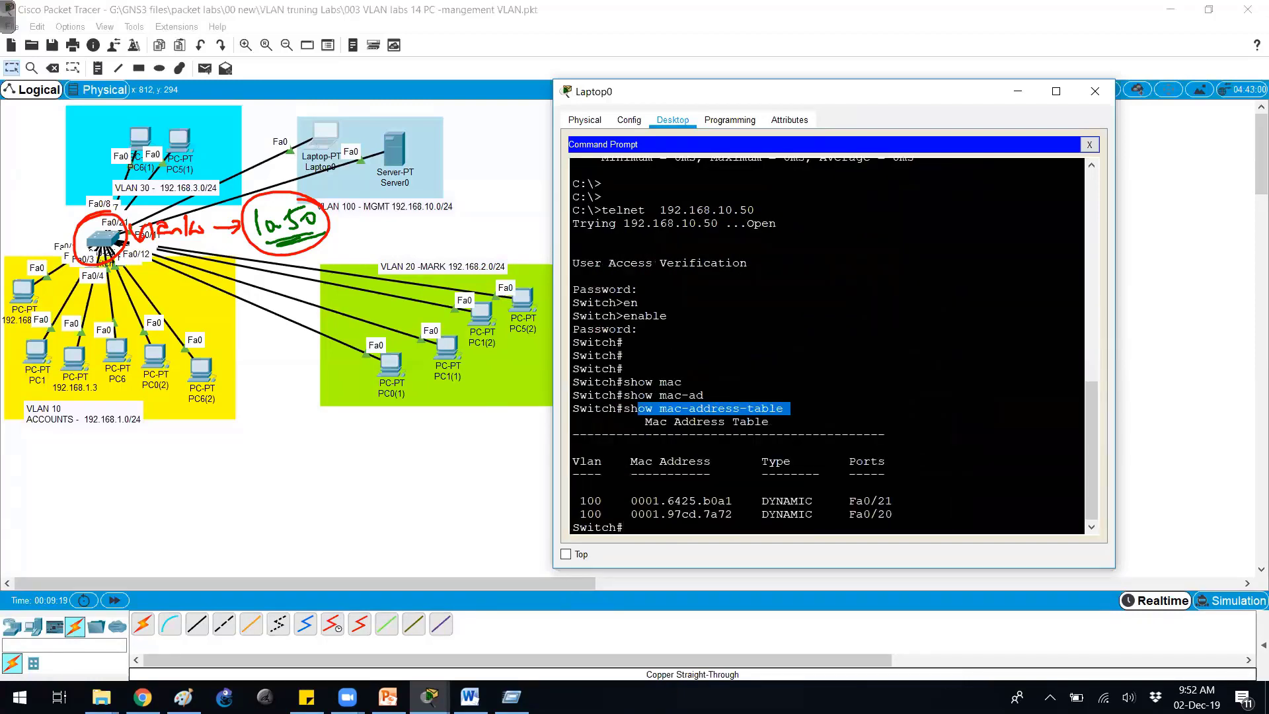
{"action": "key", "text": "Return"}
{"action": "key", "text": "Return"}
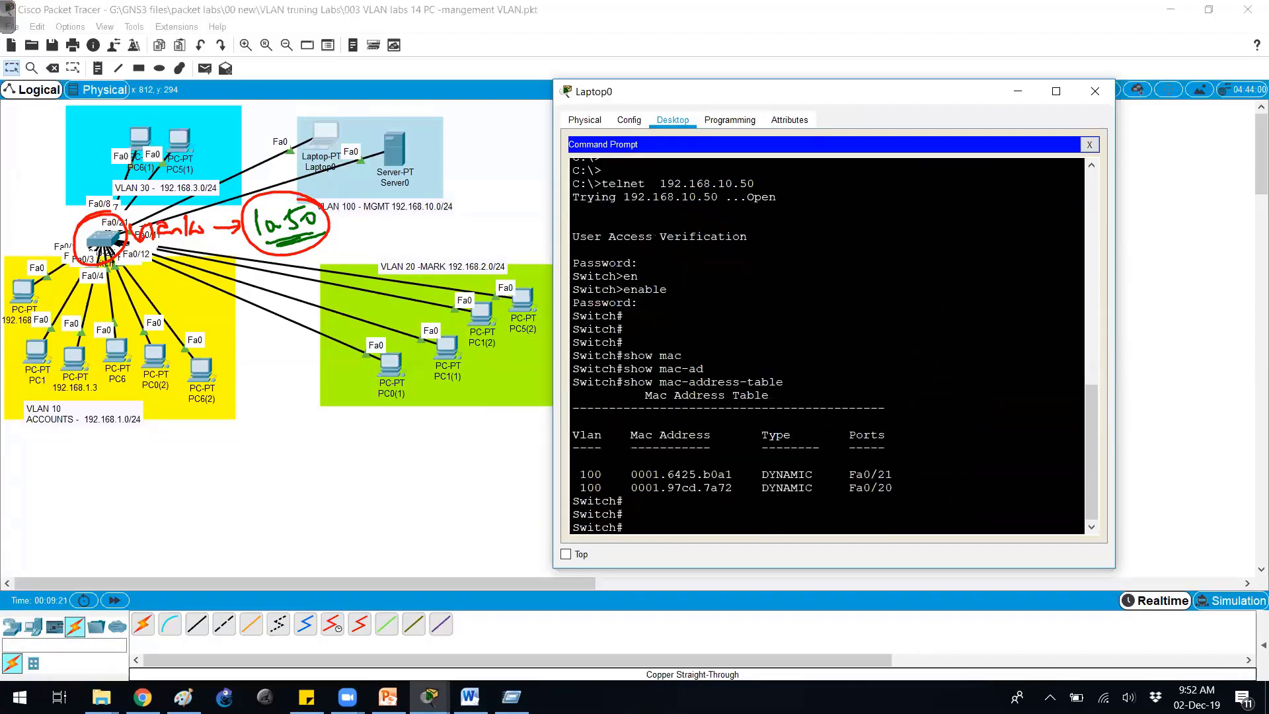
{"action": "key", "text": "Escape"}
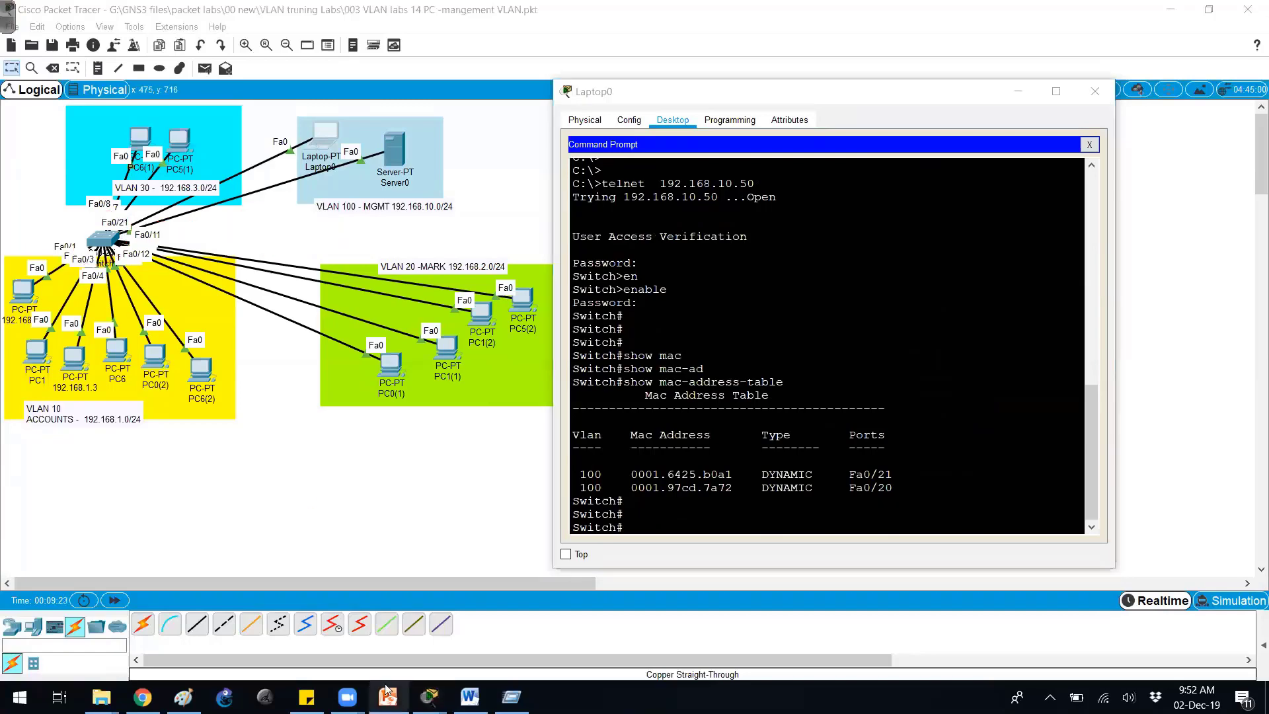
{"action": "left_click", "coordinate": [388, 697]}
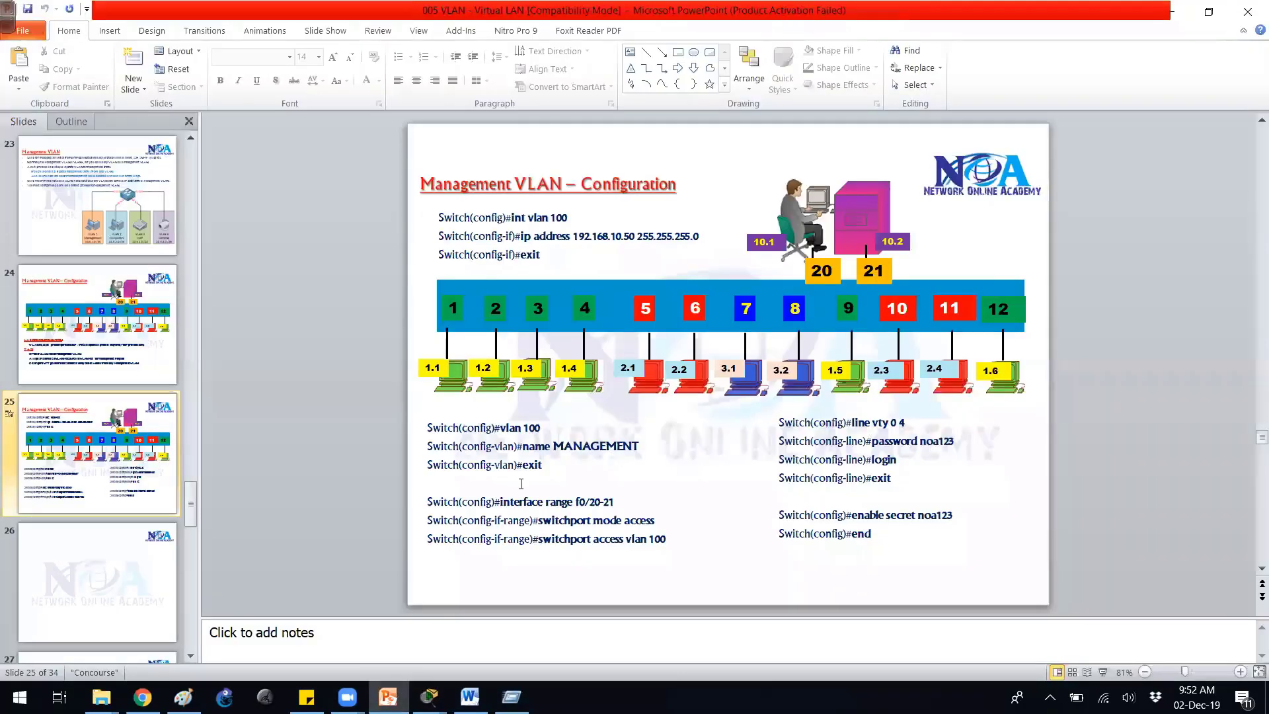
Present slide 25 as a slide show, ink Vlan10 and Vlan1 port notes, then erase the ink.
{"action": "left_click", "coordinate": [1102, 672]}
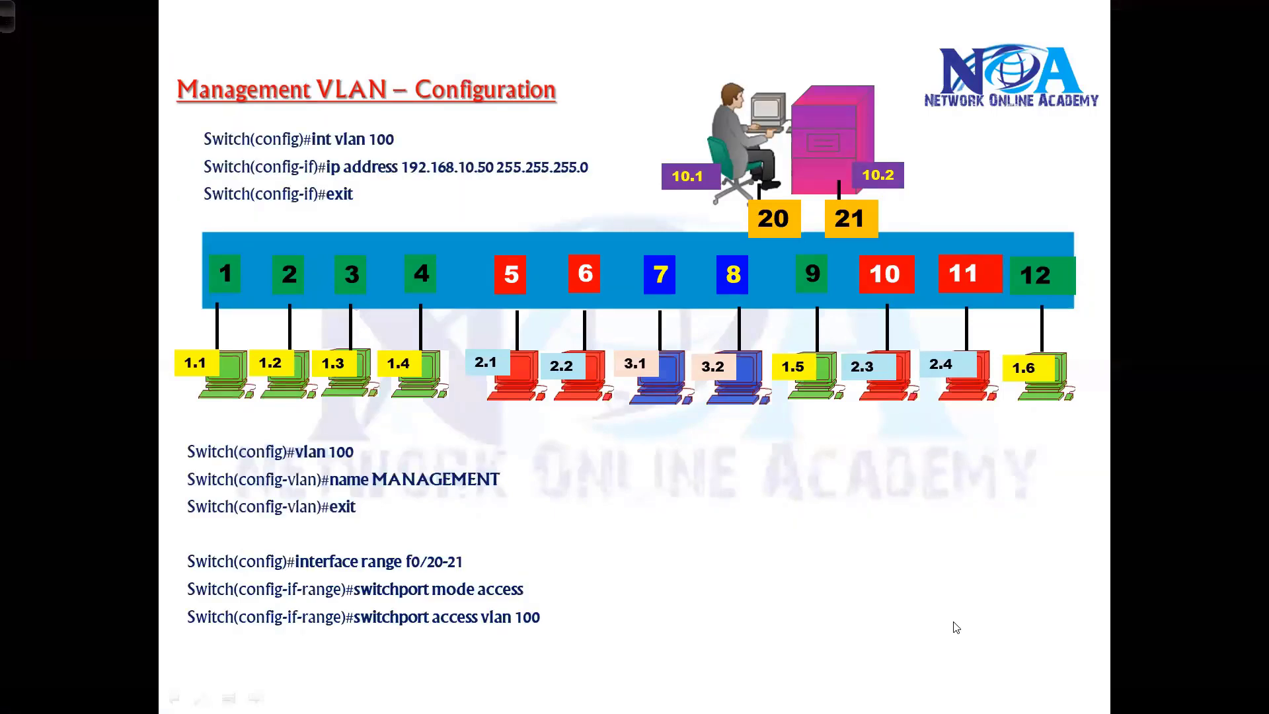
{"action": "key", "text": "ctrl+p"}
{"action": "mouse_move", "coordinate": [379, 238]}
{"action": "left_mouse_down"}
{"action": "mouse_move", "coordinate": [186, 311]}
{"action": "mouse_move", "coordinate": [304, 235]}
{"action": "left_mouse_up"}
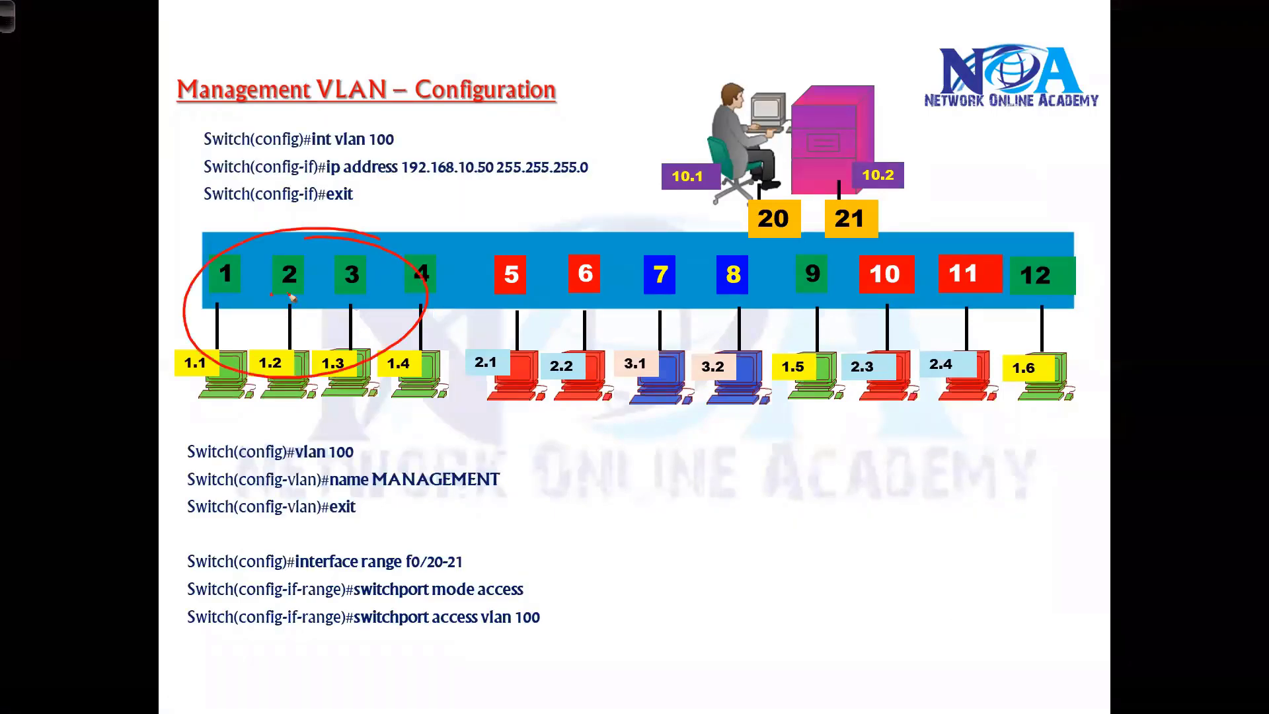
{"action": "left_click_drag", "start_coordinate": [289, 295], "coordinate": [357, 301]}
{"action": "mouse_move", "coordinate": [591, 203]}
{"action": "left_mouse_down"}
{"action": "mouse_move", "coordinate": [662, 220]}
{"action": "mouse_move", "coordinate": [667, 187]}
{"action": "left_mouse_up"}
{"action": "left_click_drag", "start_coordinate": [599, 152], "coordinate": [611, 185]}
{"action": "mouse_move", "coordinate": [353, 268]}
{"action": "left_mouse_down"}
{"action": "mouse_move", "coordinate": [603, 216]}
{"action": "mouse_move", "coordinate": [475, 228]}
{"action": "mouse_move", "coordinate": [576, 205]}
{"action": "left_mouse_up"}
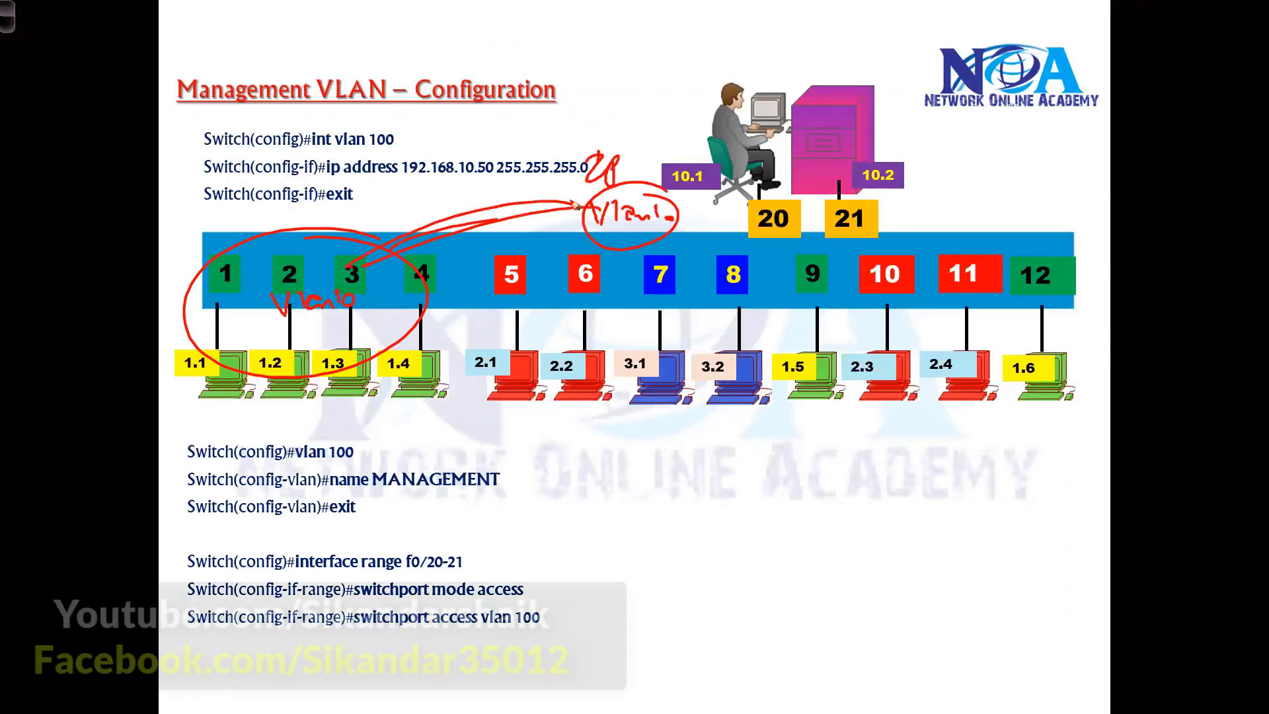
{"action": "key", "text": "e"}
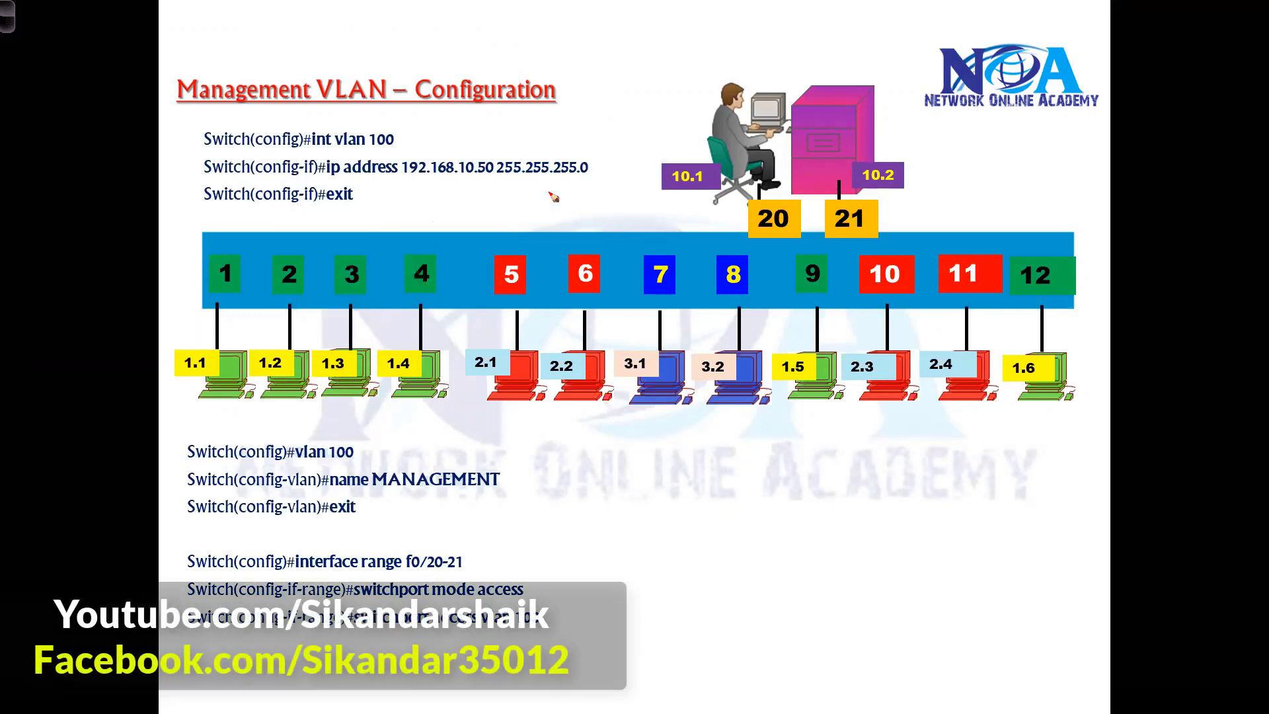